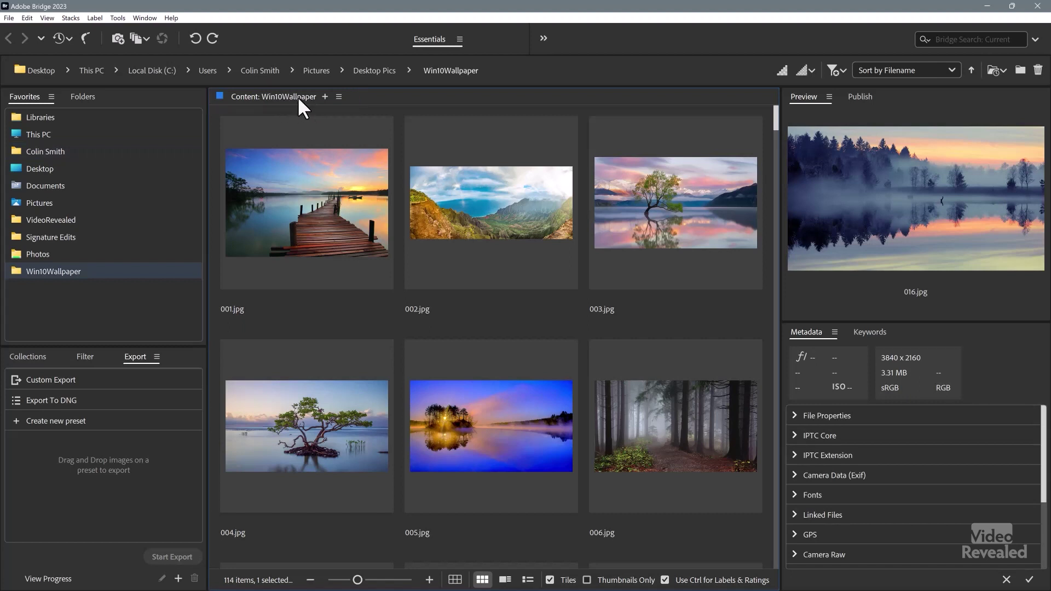
- Open the Photos folder from Favorites, followed by the Signature Edits folder, and browse its images
click(94, 250)
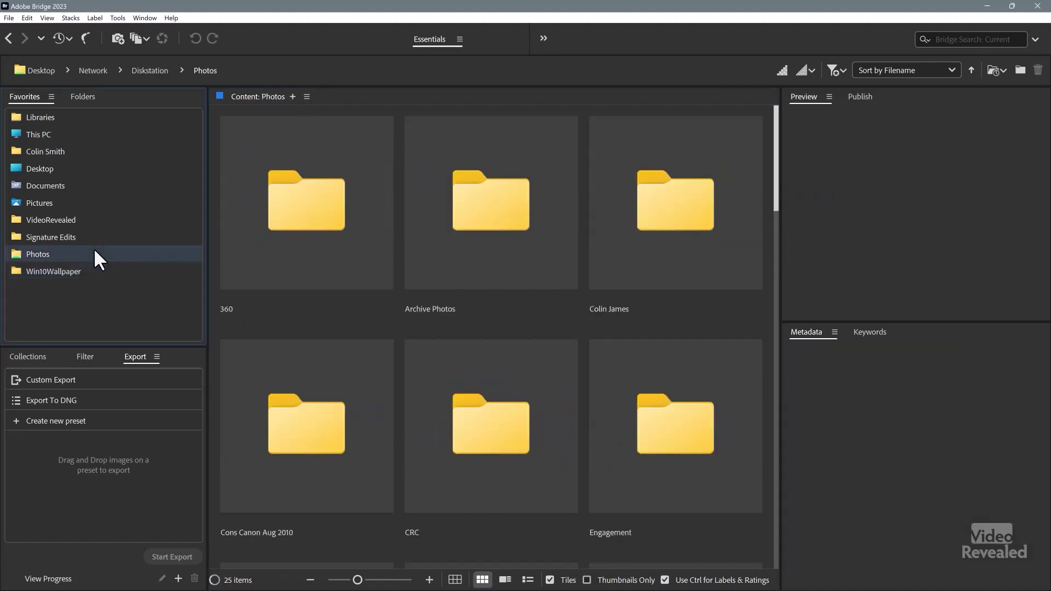
click(93, 237)
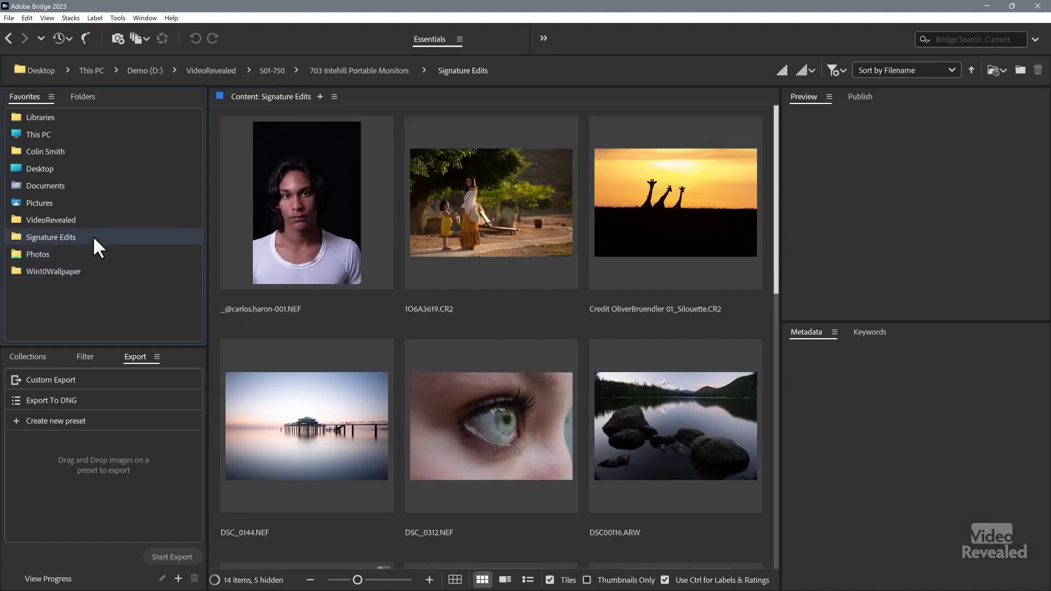
scroll(553, 229, down, 10)
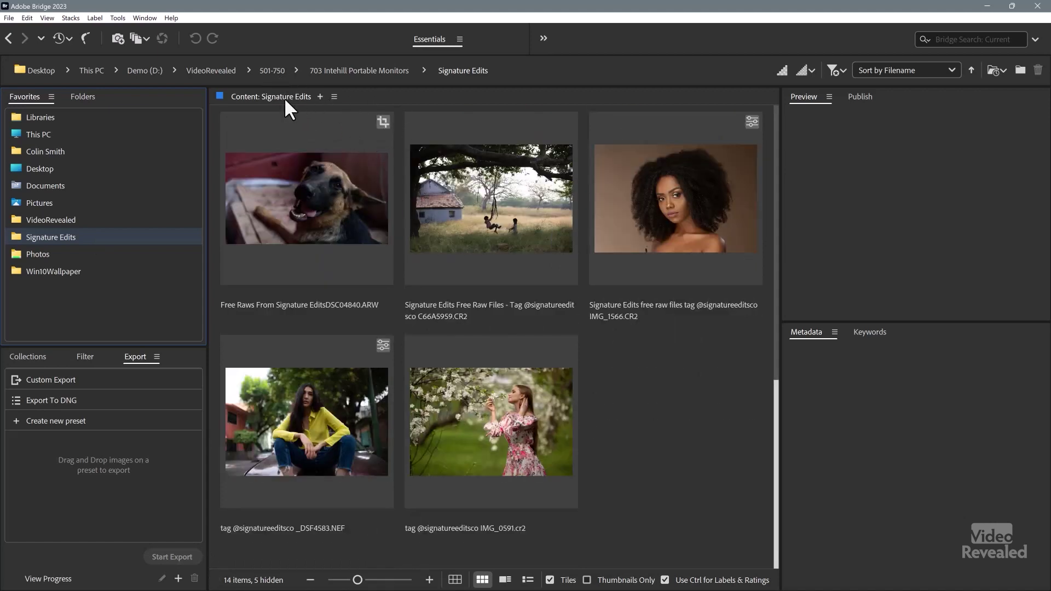
- Add a second content tab and show the Win10Wallpaper folder in it
click(334, 97)
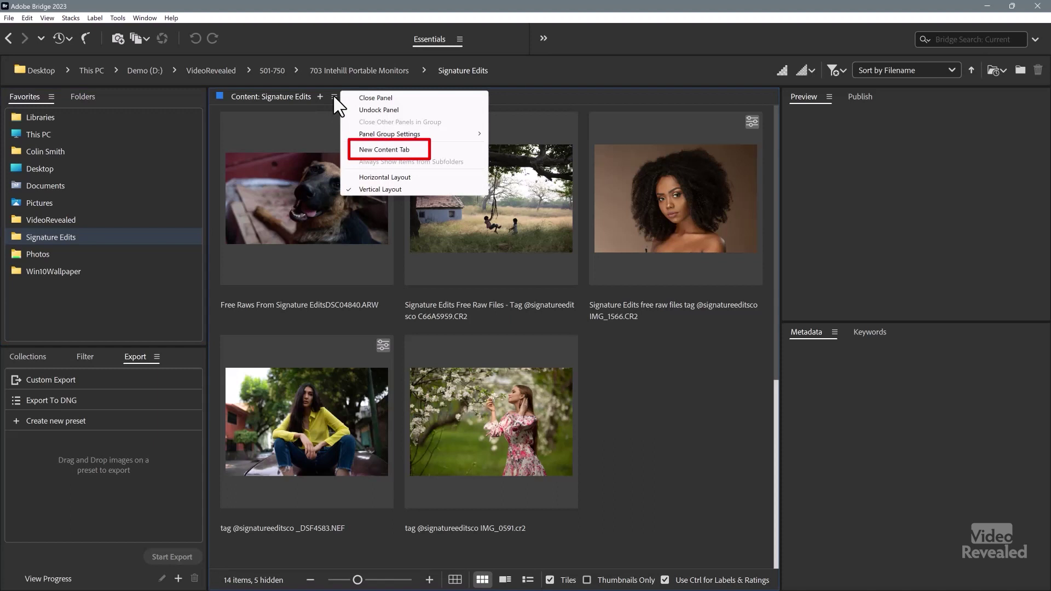
key(Escape)
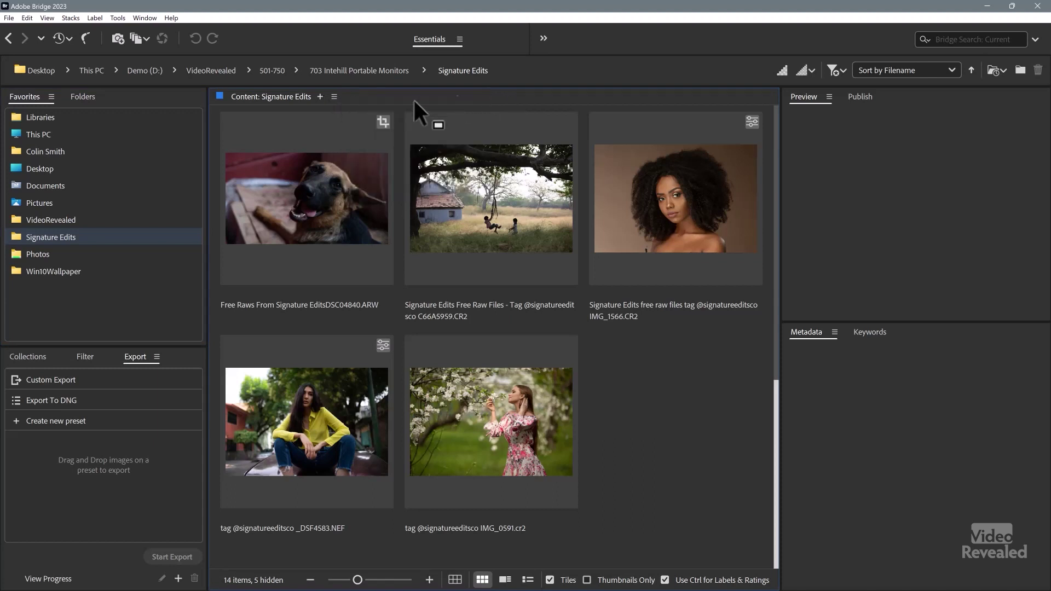
click(320, 96)
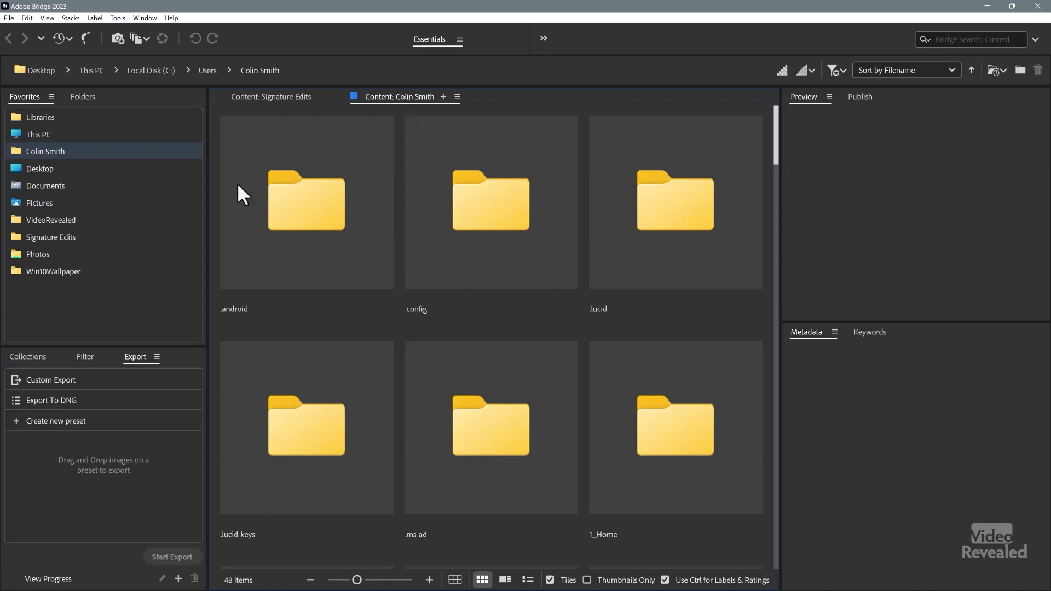
click(62, 271)
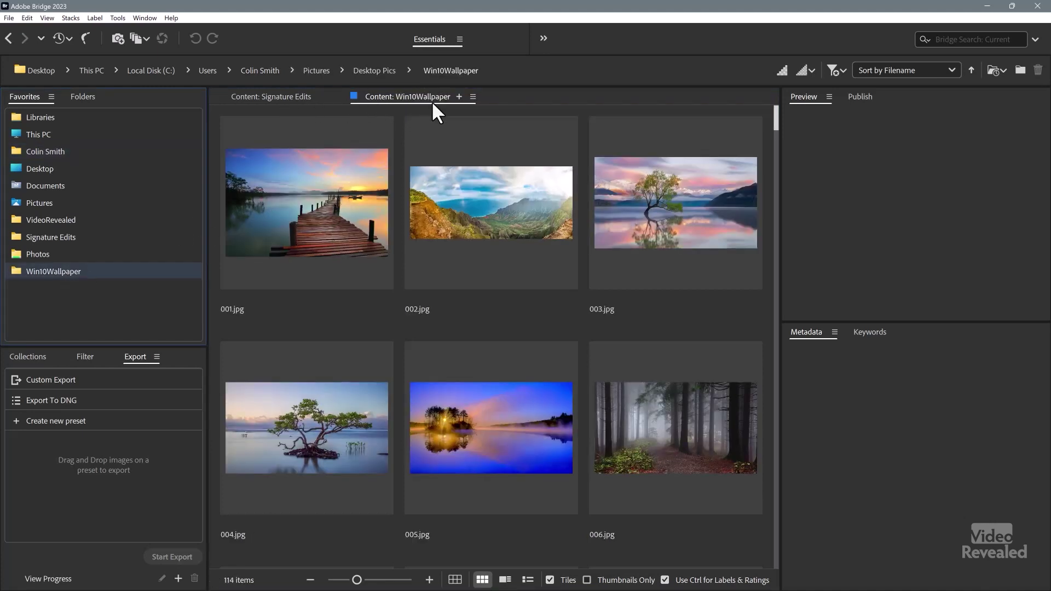
- Switch back and forth between the Signature Edits and Win10Wallpaper content tabs to compare their folders
click(295, 98)
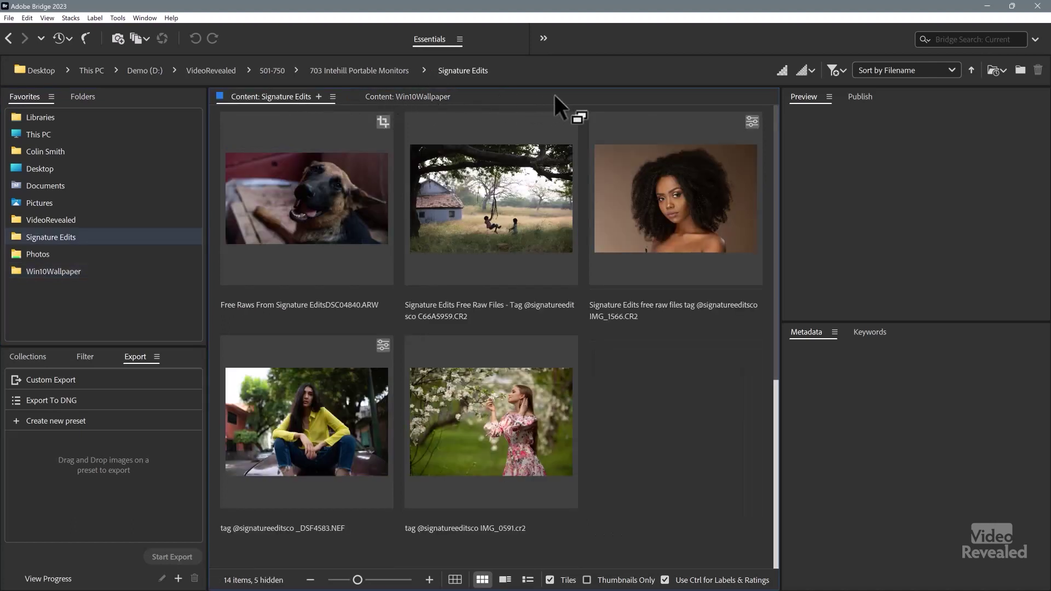
click(421, 97)
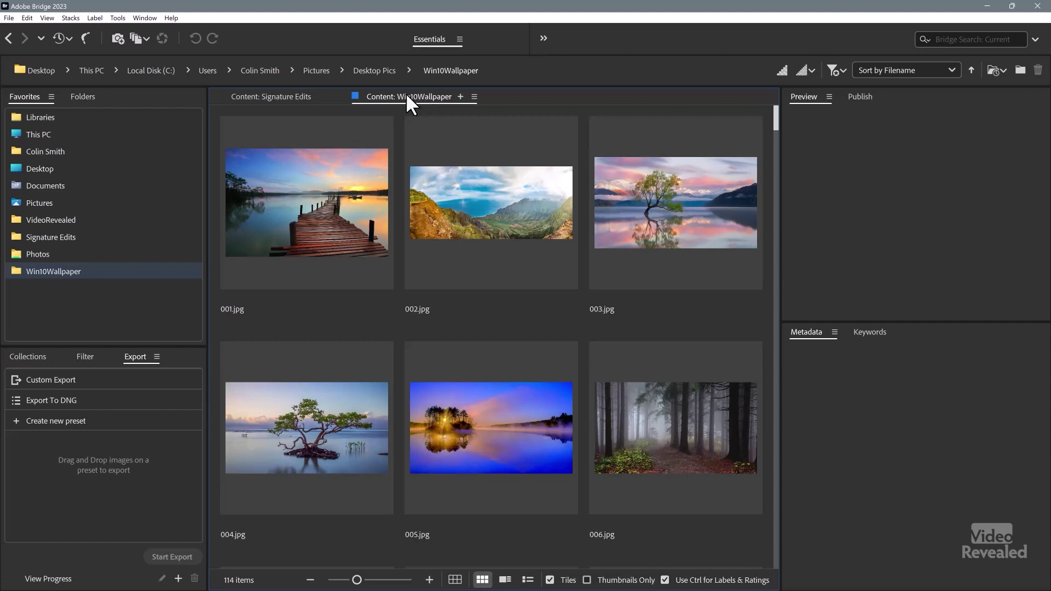
click(292, 96)
click(385, 97)
- Dock the Win10Wallpaper content panel side by side with the Signature Edits panel and browse both folders
drag(409, 94, 439, 150)
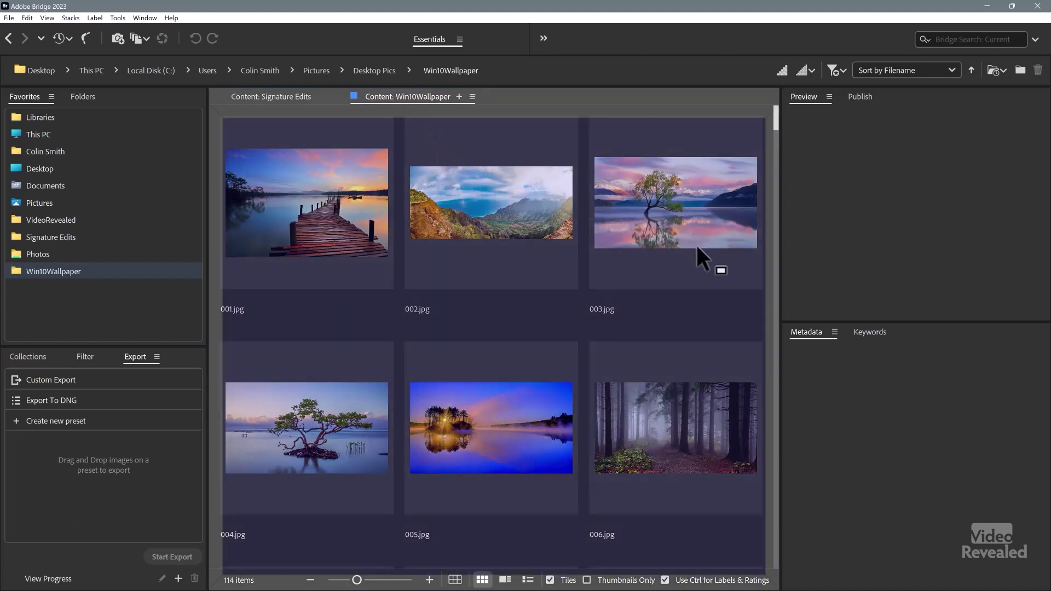
mouse_move(760, 249)
mouse_down()
mouse_move(771, 249)
mouse_move(741, 248)
mouse_move(772, 245)
mouse_up()
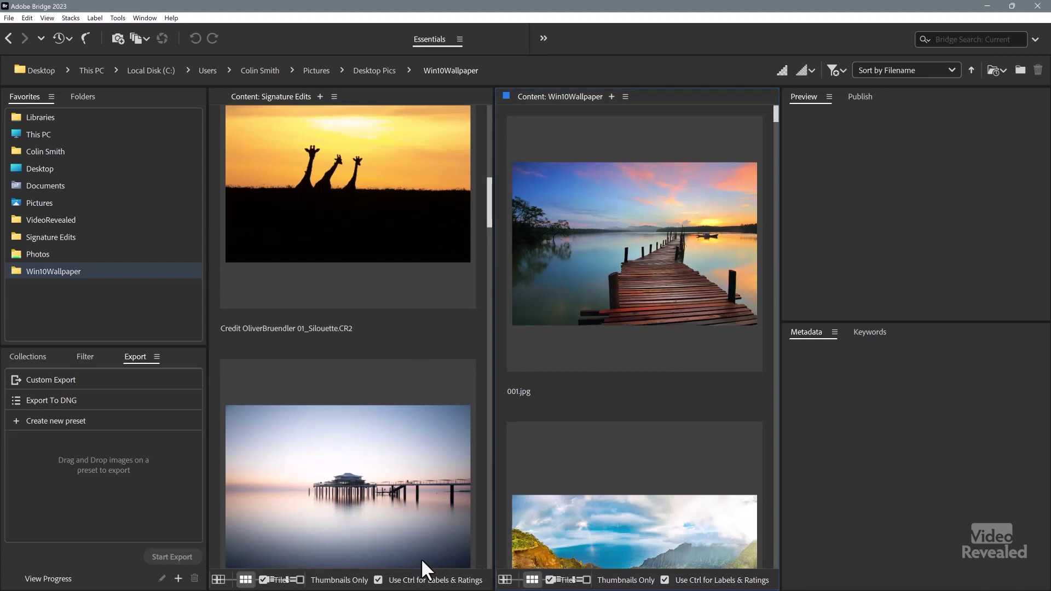
scroll(451, 542, down, 3)
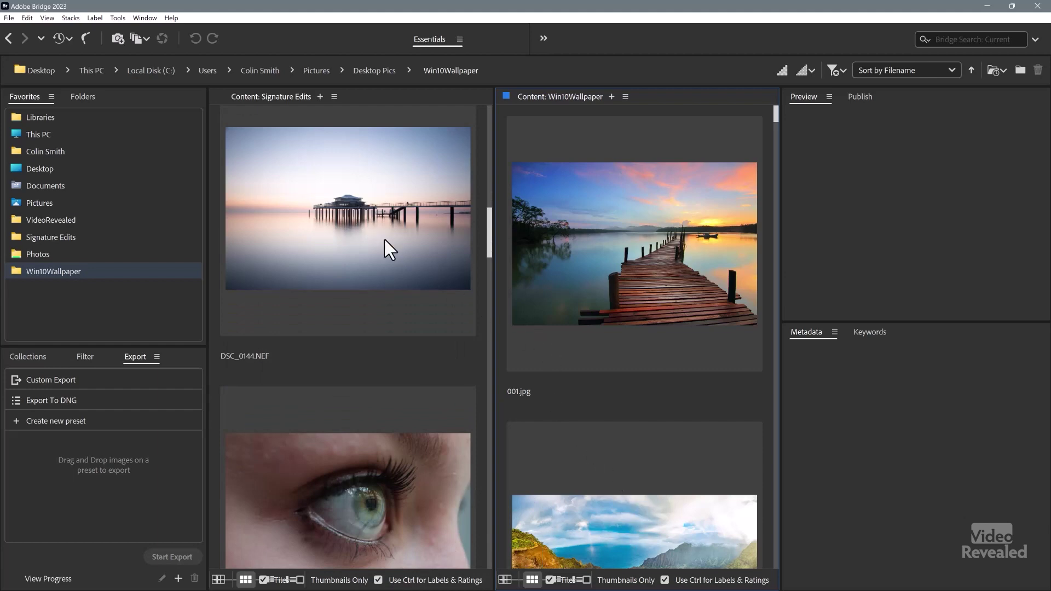
scroll(384, 244, down, 5)
scroll(565, 249, down, 4)
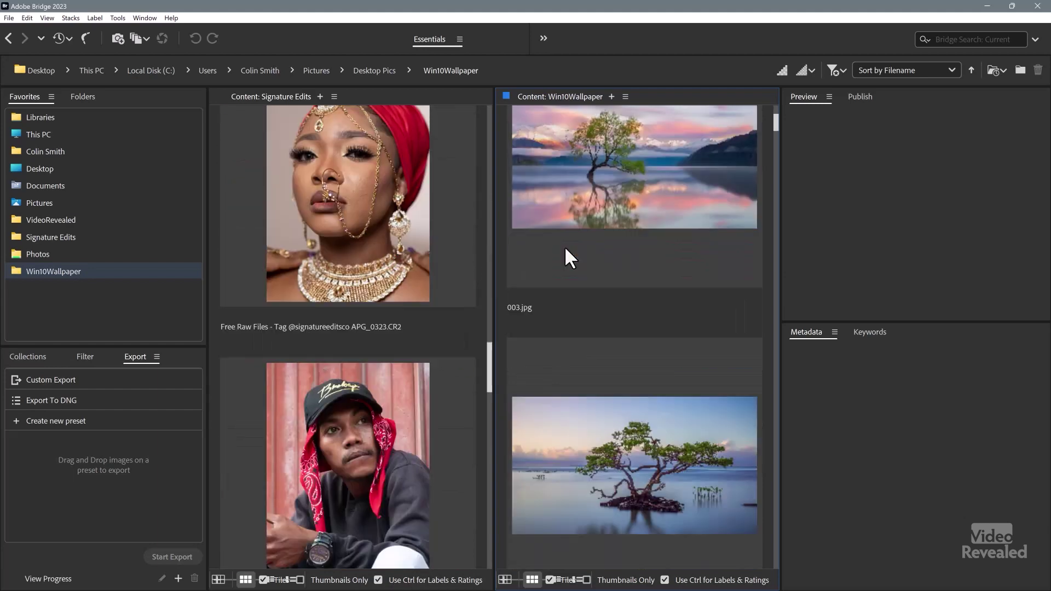
scroll(564, 245, down, 3)
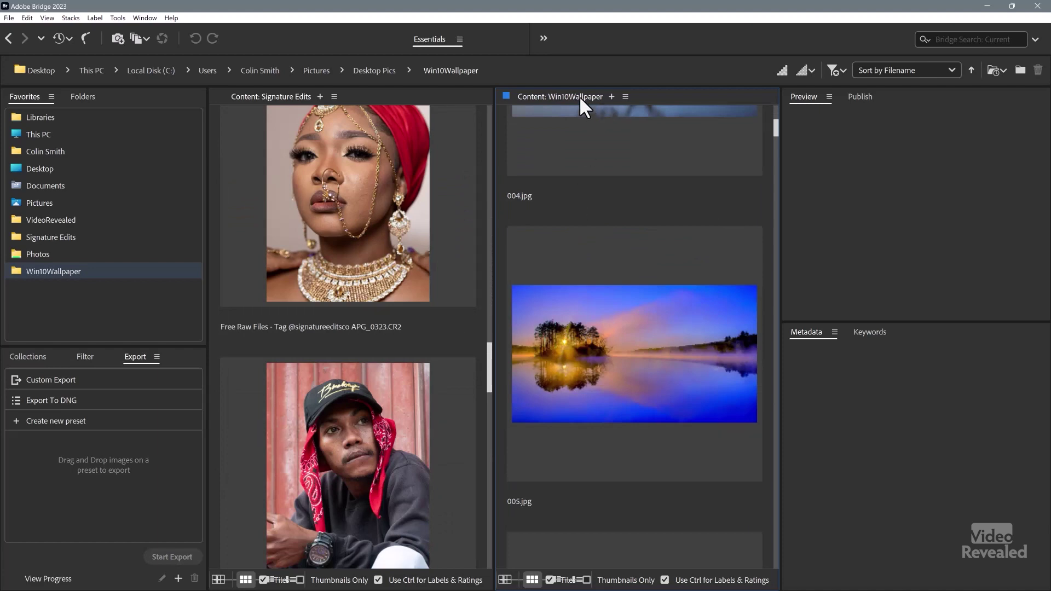
- Undock the Win10Wallpaper content panel into a floating window, reposition it over the workspace, and close it
drag(572, 97, 647, 74)
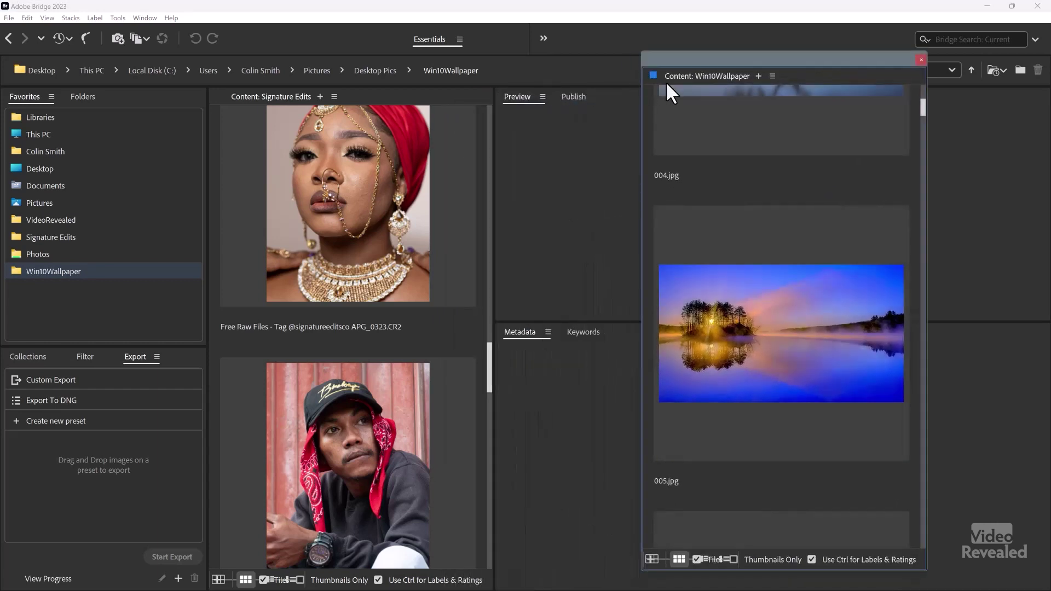
drag(749, 59, 706, 184)
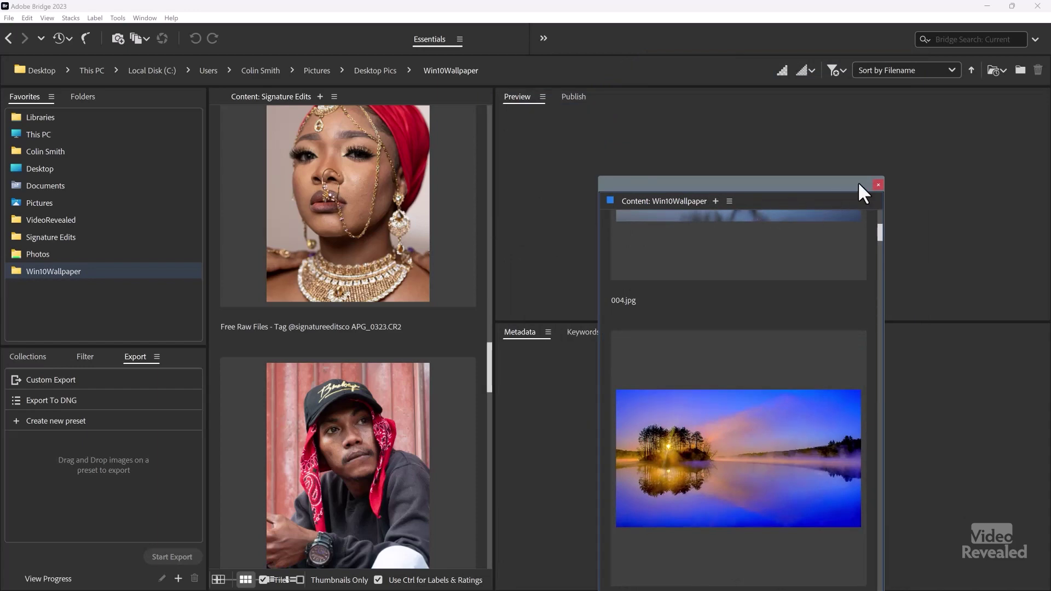
click(878, 185)
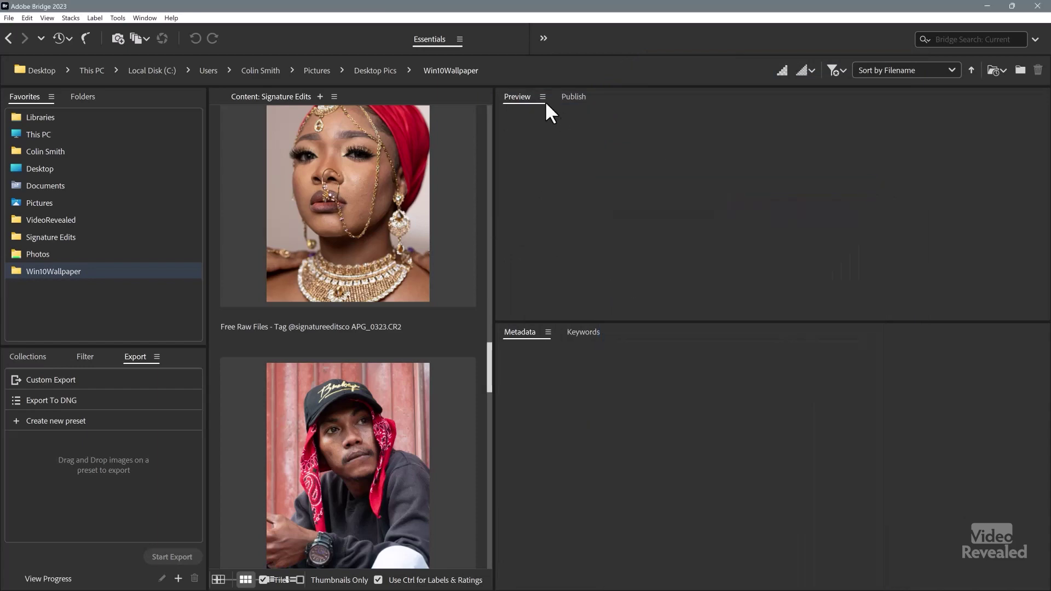
- Reset the Essentials workspace to its last saved version
click(428, 38)
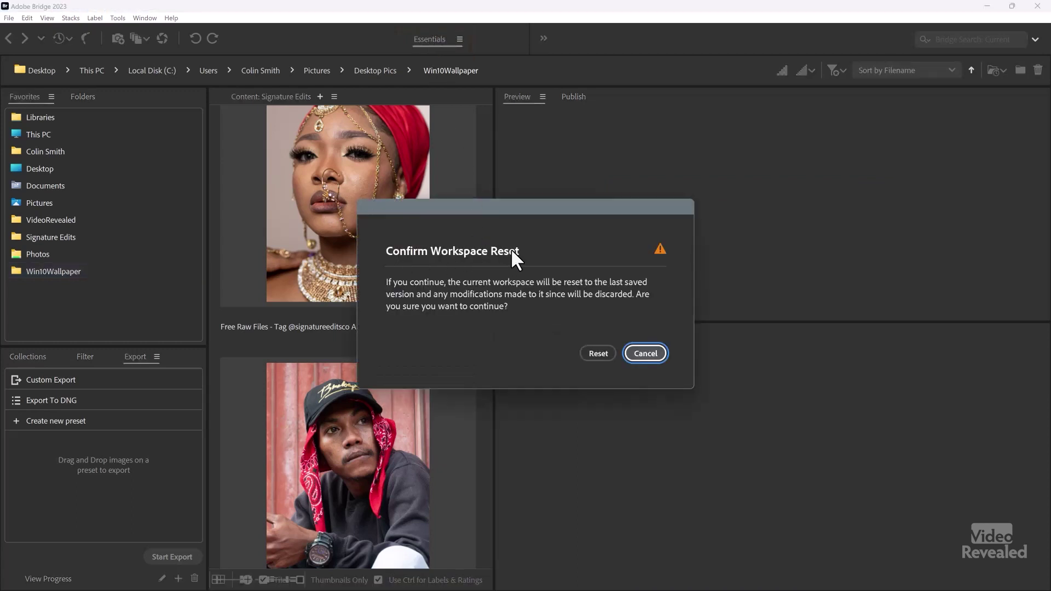
click(598, 354)
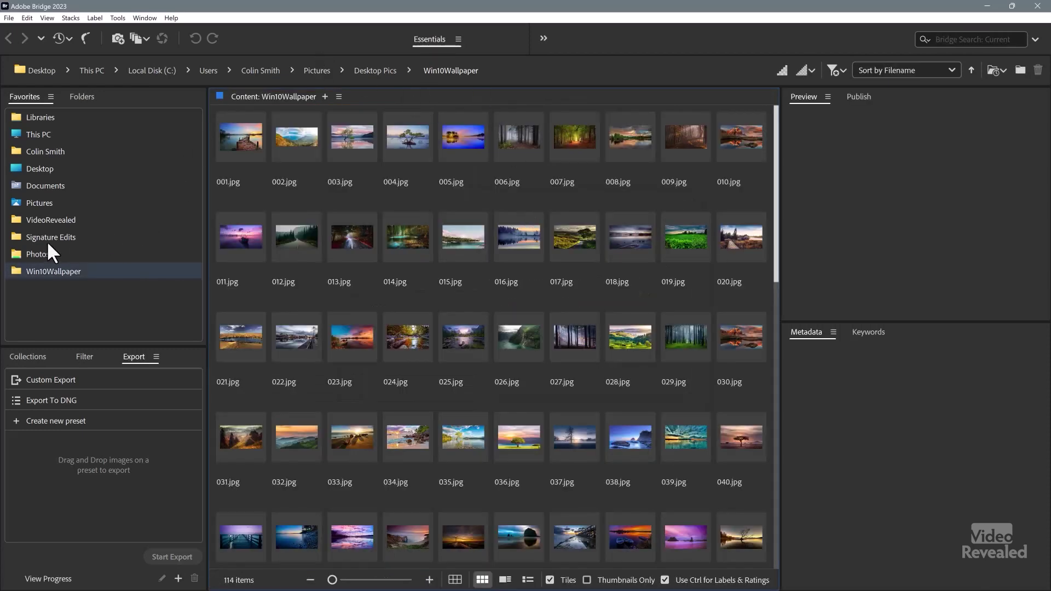
- Open the Signature Edits folder in a new content tab and undock that tab as a floating window
click(325, 97)
click(81, 237)
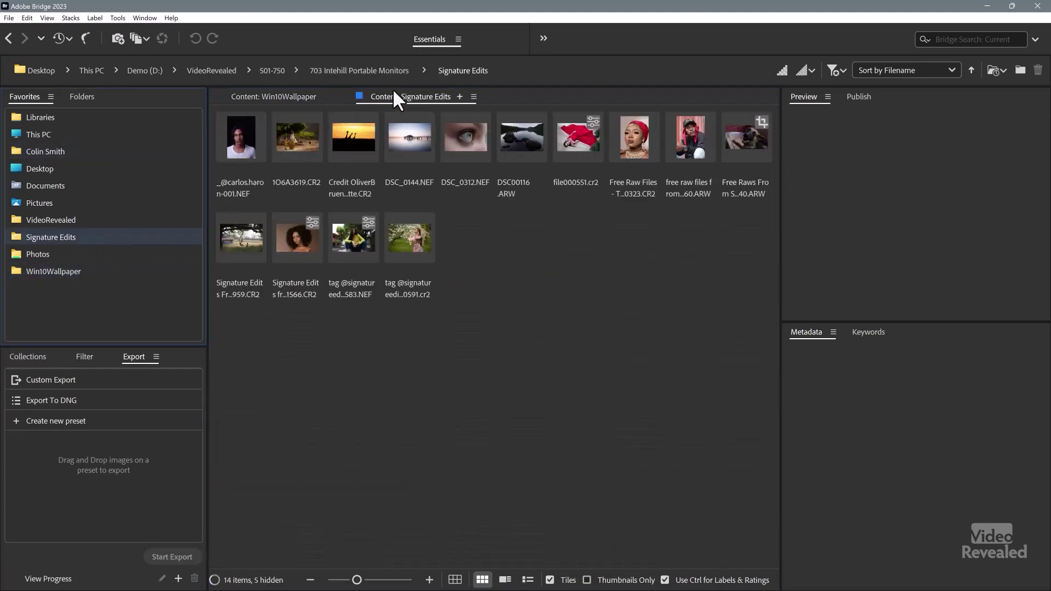
mouse_move(416, 93)
mouse_down()
mouse_move(466, 169)
mouse_move(517, 129)
mouse_up()
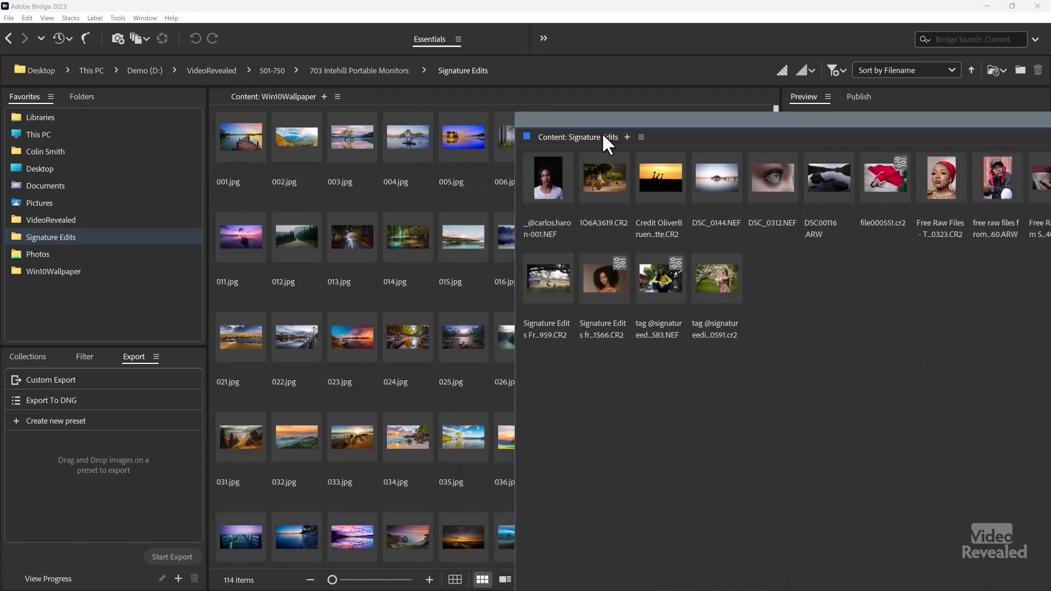
mouse_move(622, 125)
mouse_down()
mouse_move(808, 183)
mouse_move(909, 250)
mouse_move(824, 244)
mouse_up()
mouse_move(653, 182)
mouse_down()
mouse_move(597, 106)
mouse_move(549, 69)
mouse_move(501, 52)
mouse_up()
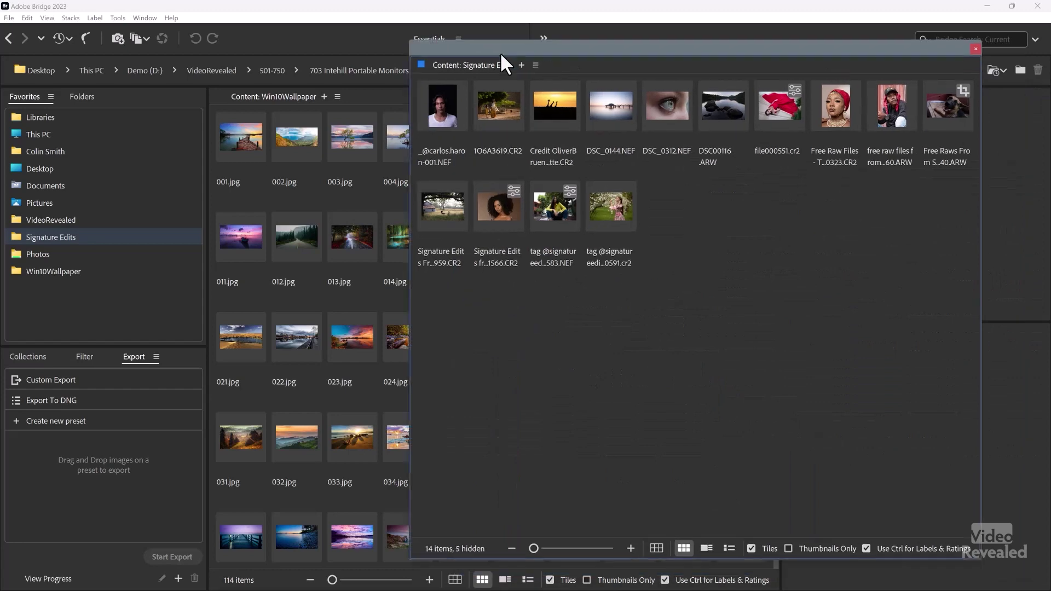
- Enlarge the floating content window's thumbnails, try its other views including the list view, and return it to thumbnail view
mouse_move(557, 545)
mouse_down()
mouse_move(581, 544)
mouse_move(551, 544)
mouse_up()
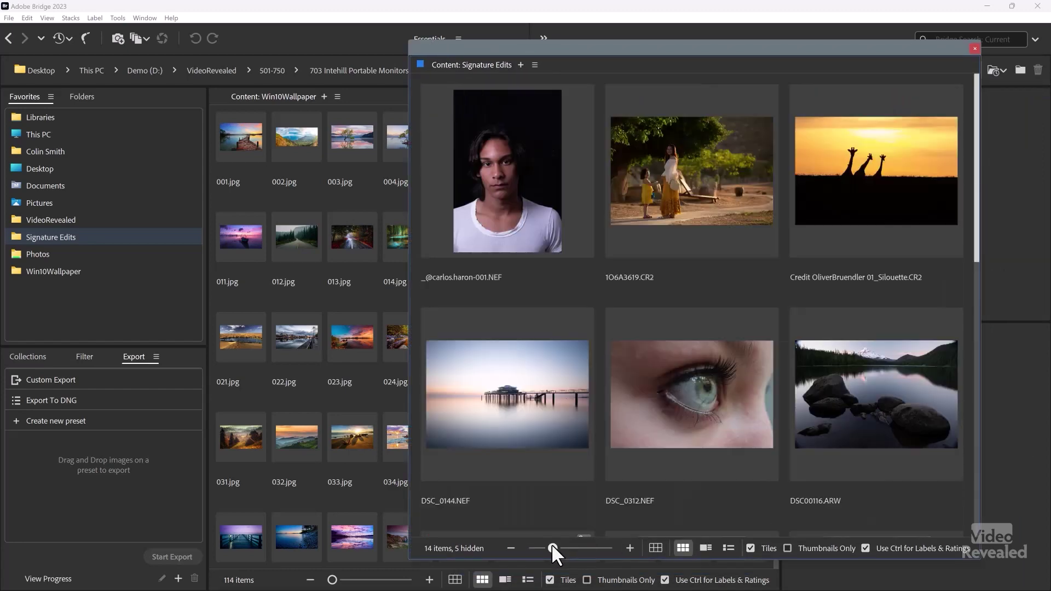
click(653, 547)
click(706, 547)
click(728, 548)
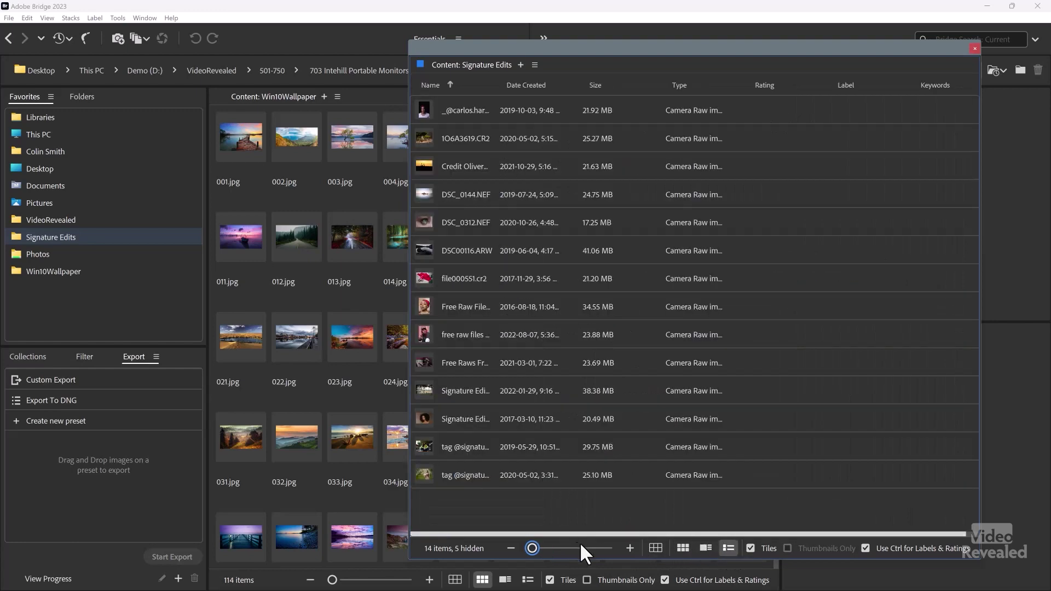
click(681, 547)
mouse_move(489, 56)
mouse_down()
mouse_move(808, 129)
mouse_move(476, 44)
mouse_up()
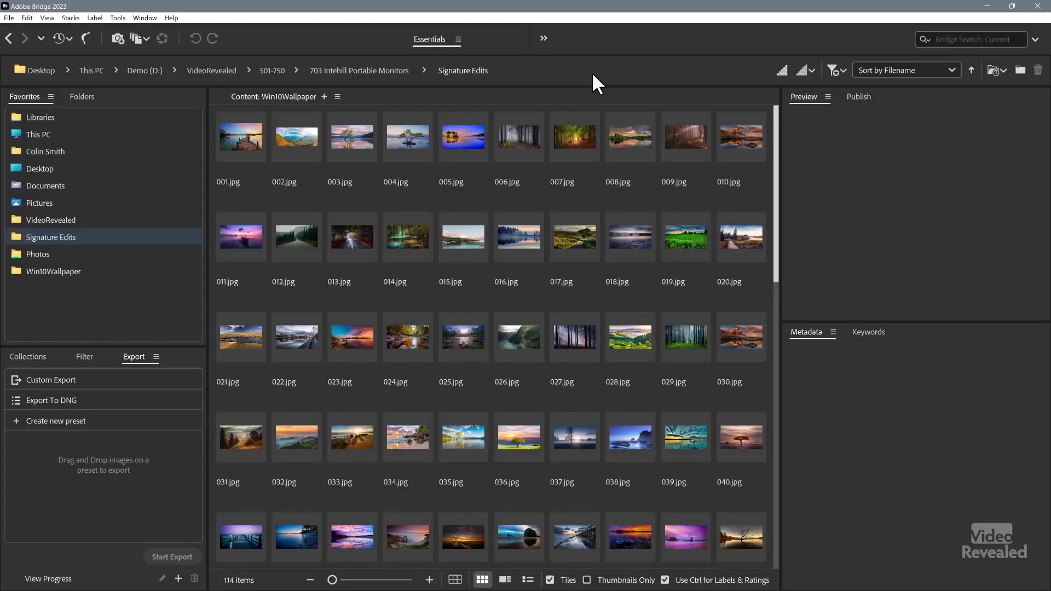
- Switch to the Filmstrip workspace and preview the images from 006.jpg through 010.jpg
click(543, 37)
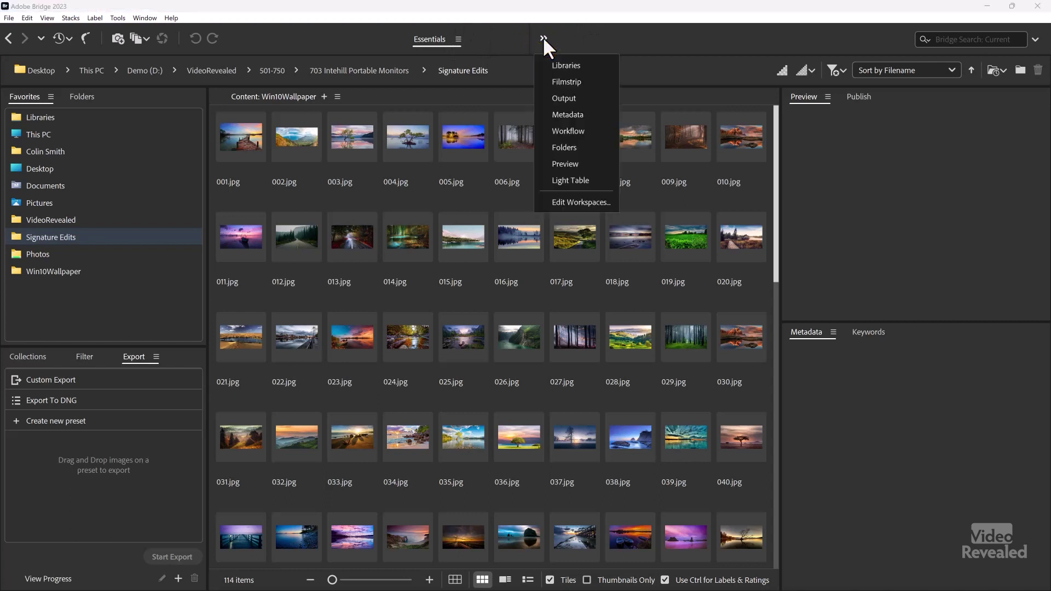
click(586, 83)
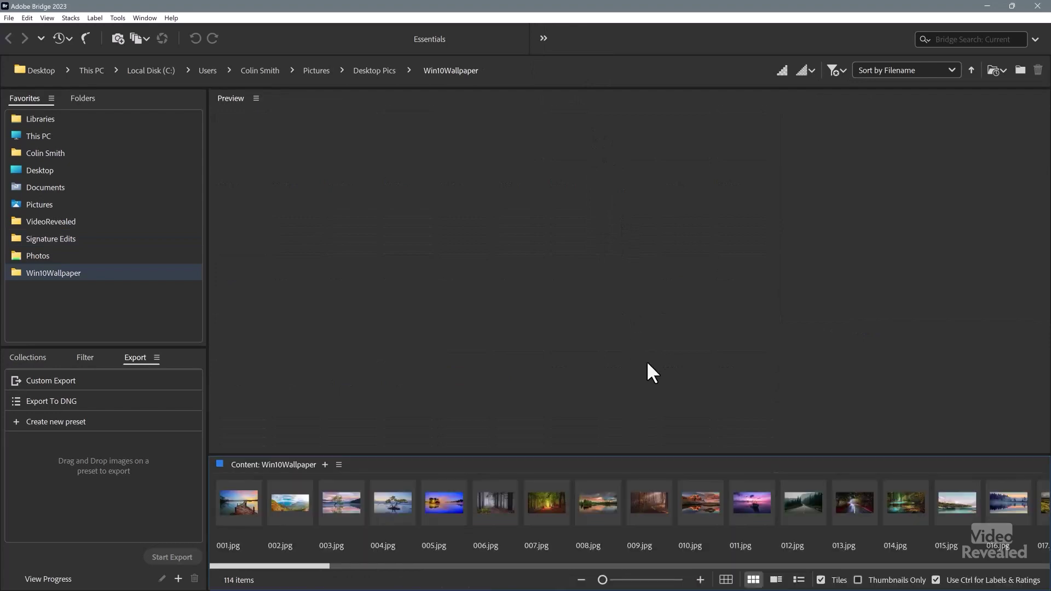
click(496, 497)
click(548, 502)
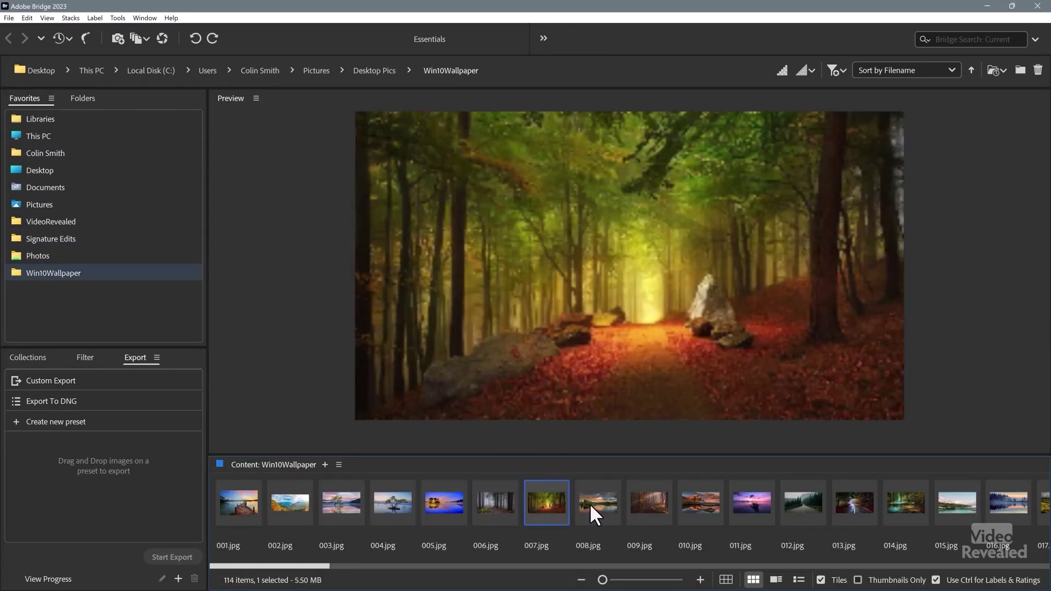
click(599, 504)
click(660, 509)
click(705, 505)
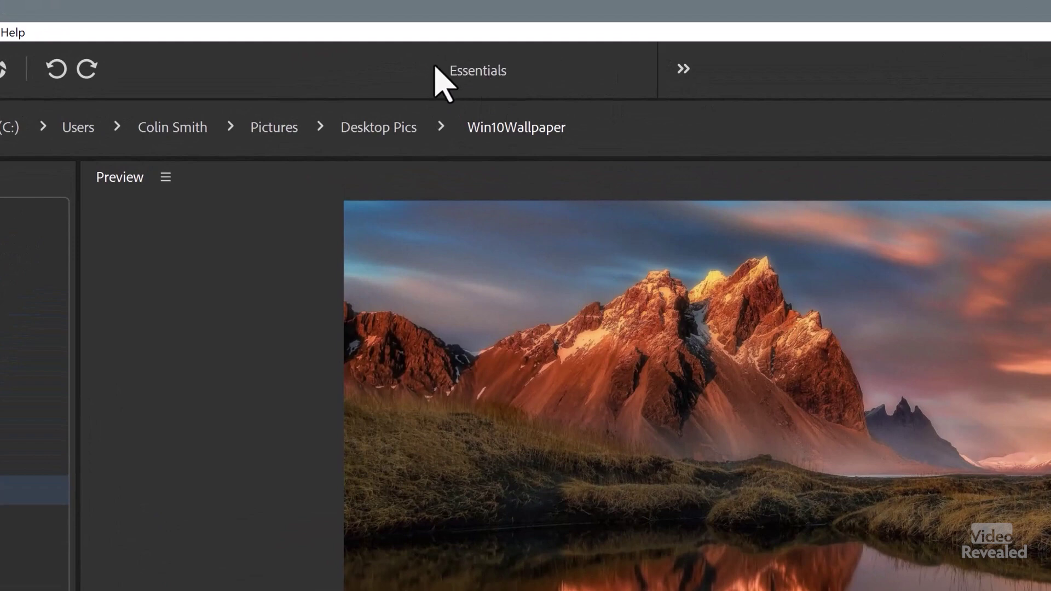
- Return to the Essentials workspace and enlarge the thumbnails of the Win10Wallpaper folder to three per row
click(682, 69)
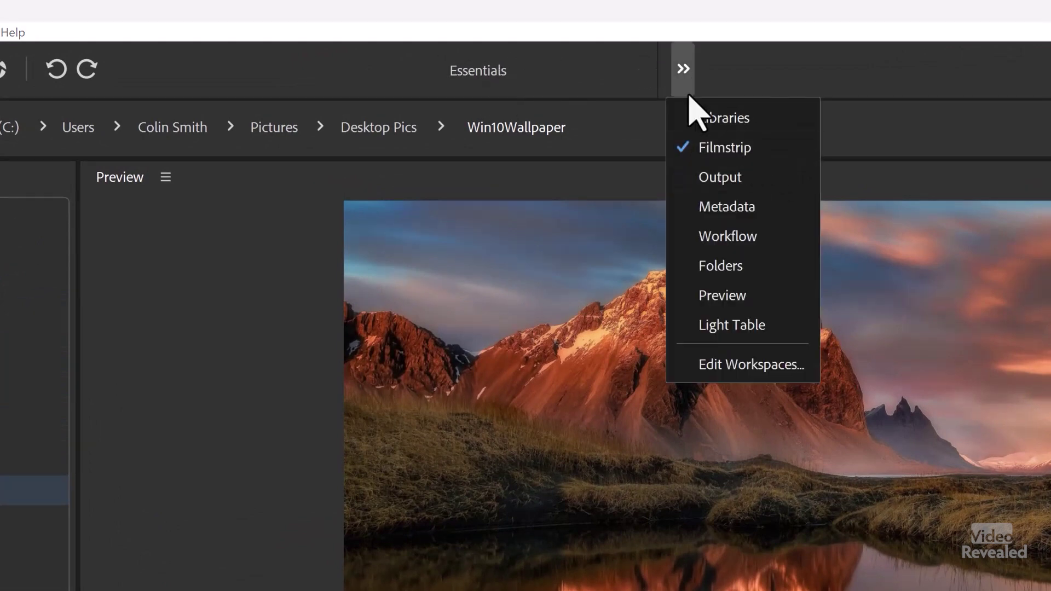
click(683, 69)
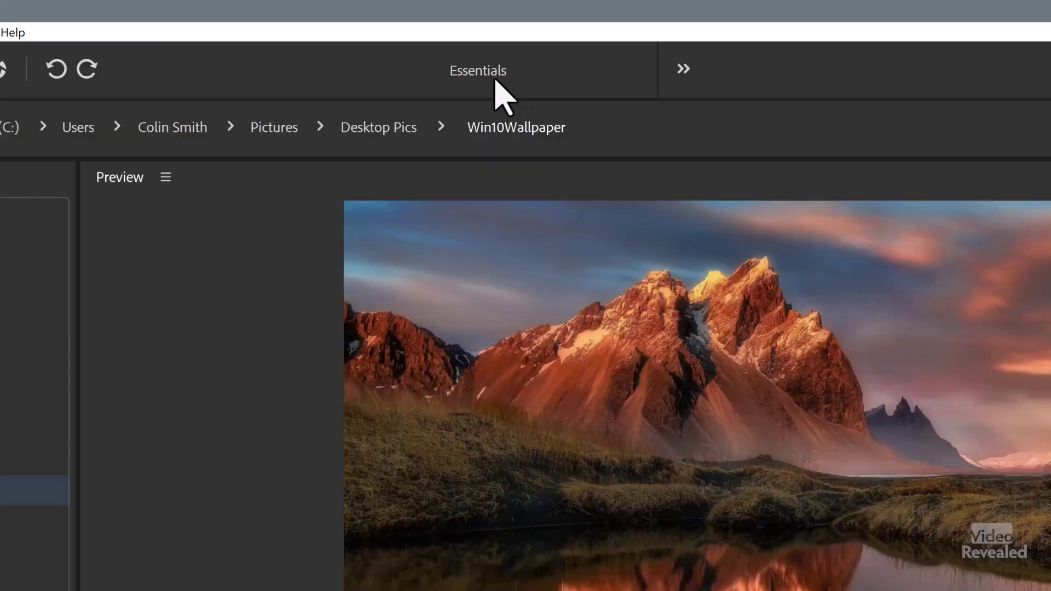
click(482, 66)
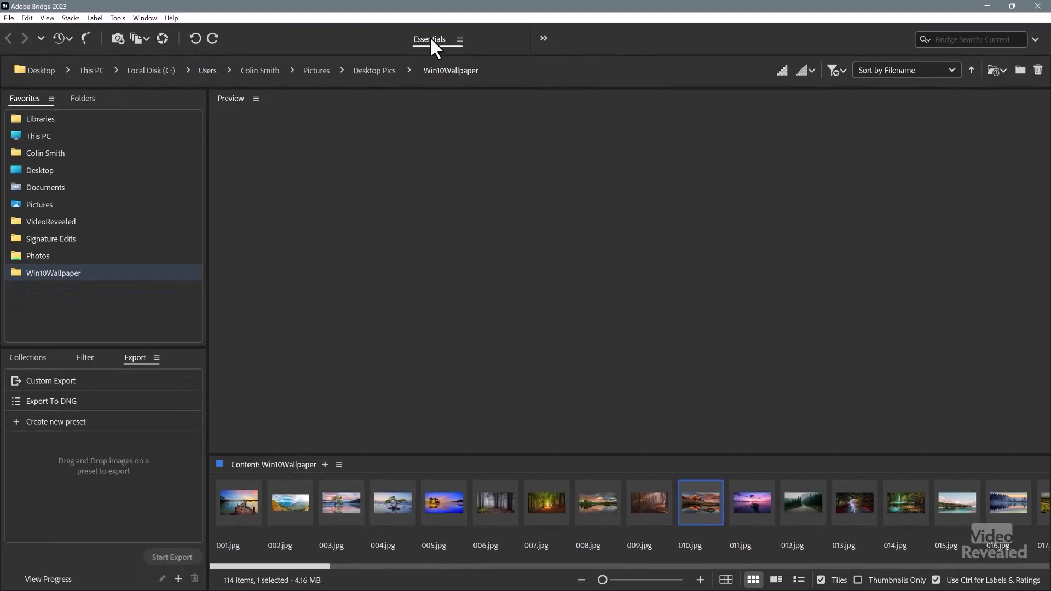
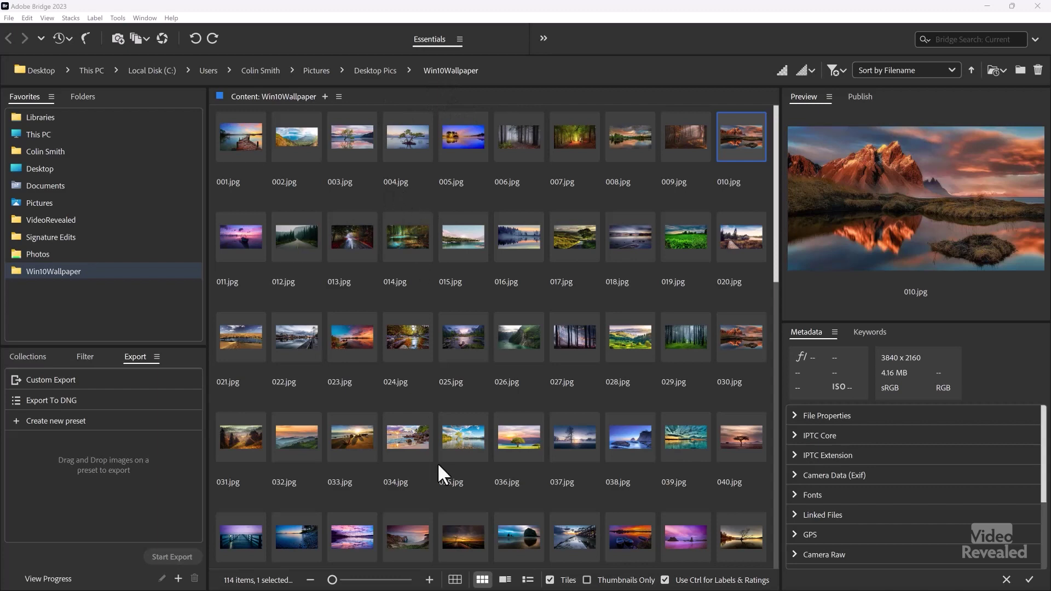
drag(333, 582, 350, 586)
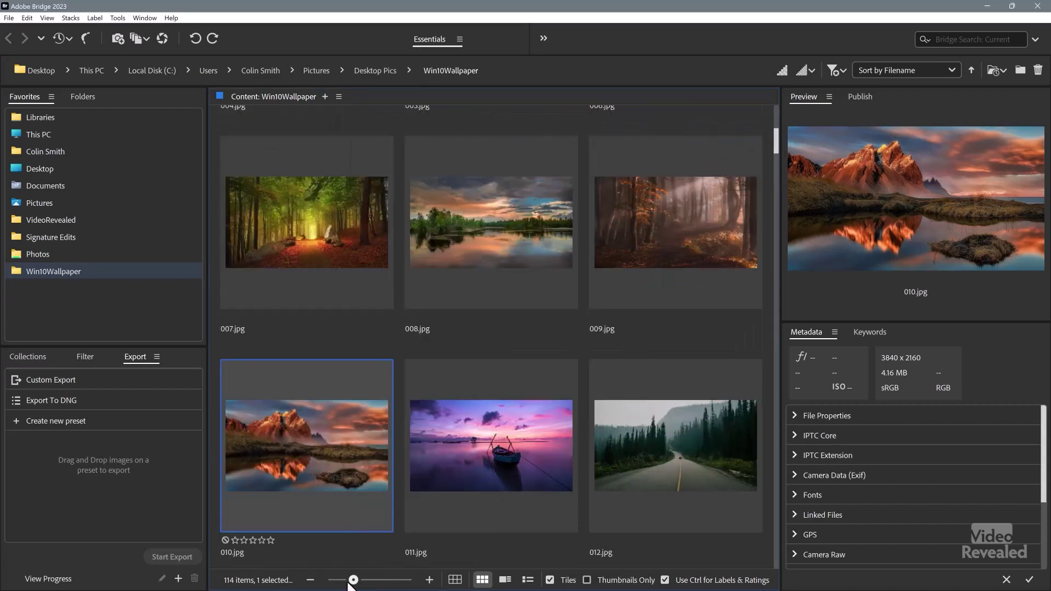
- Open the file type associations from 007.jpg's Open With options, review the assigned applications, and close the preferences without changes
right_click(313, 199)
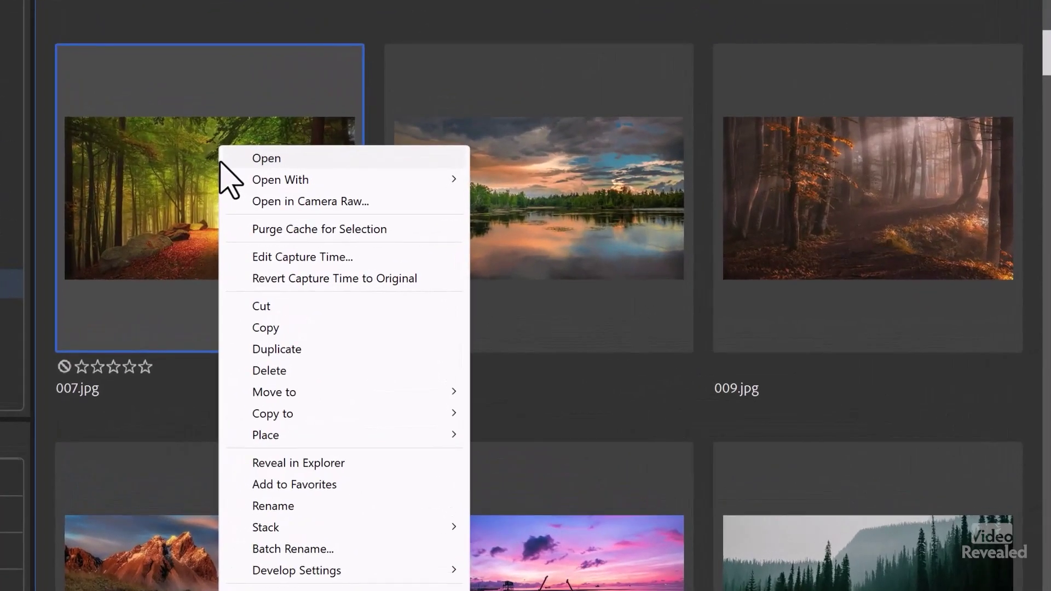
mouse_move(302, 182)
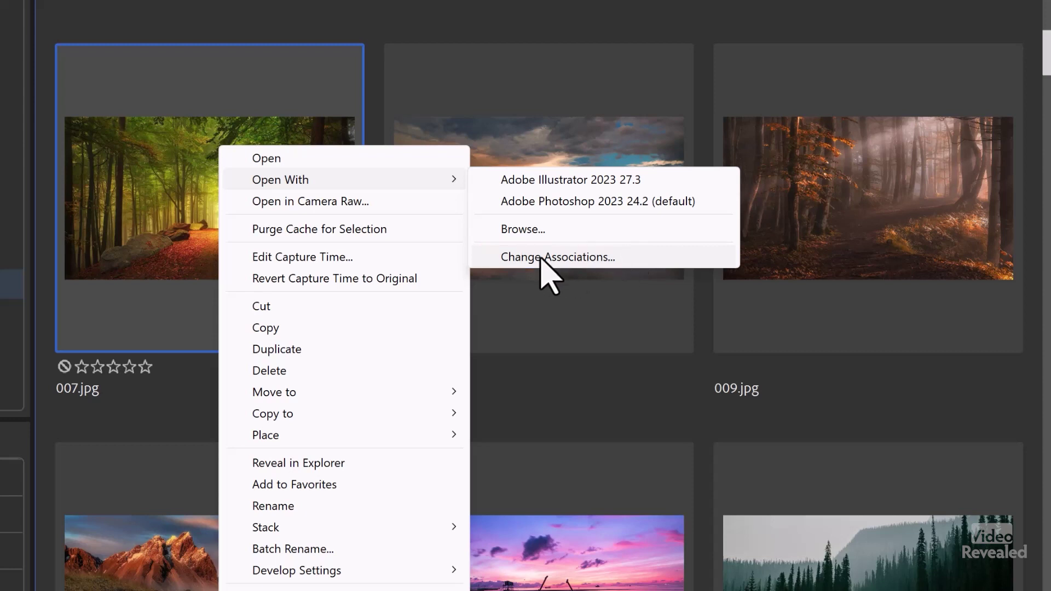
click(570, 260)
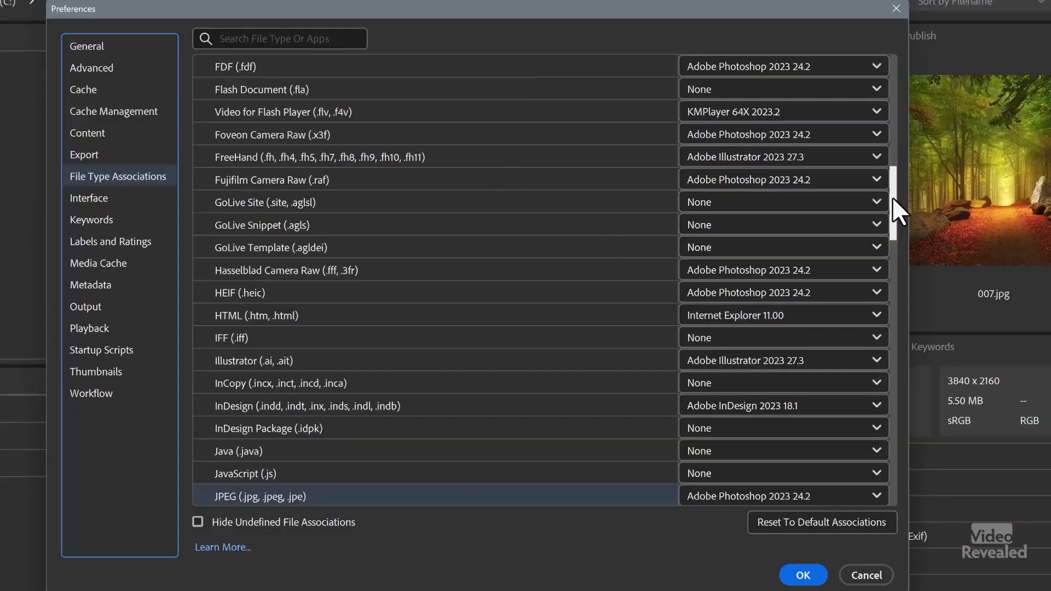
mouse_move(893, 198)
mouse_down()
mouse_move(904, 260)
mouse_move(902, 486)
mouse_move(894, 393)
mouse_up()
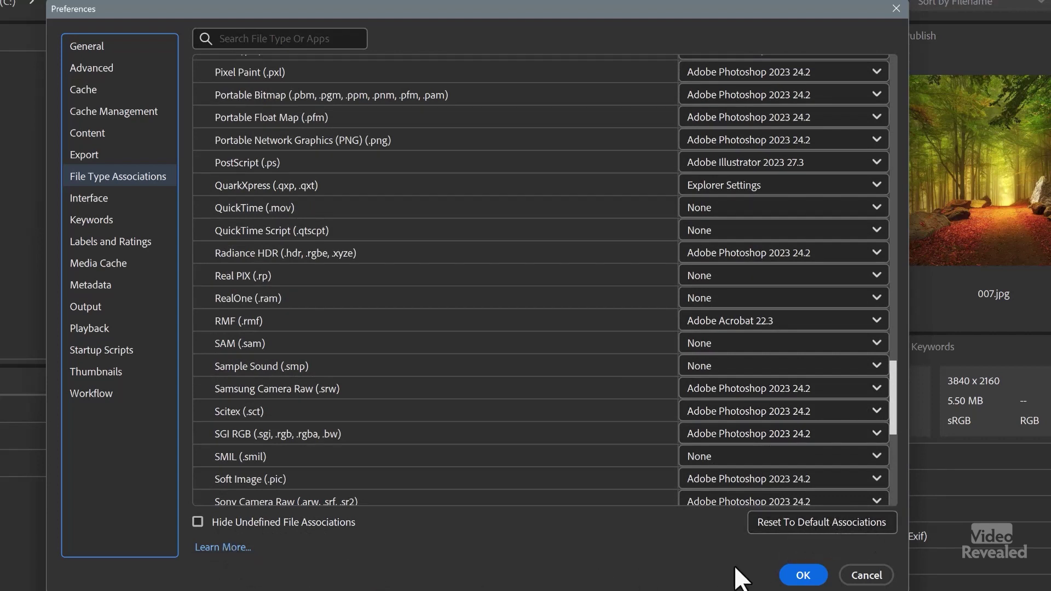
click(867, 576)
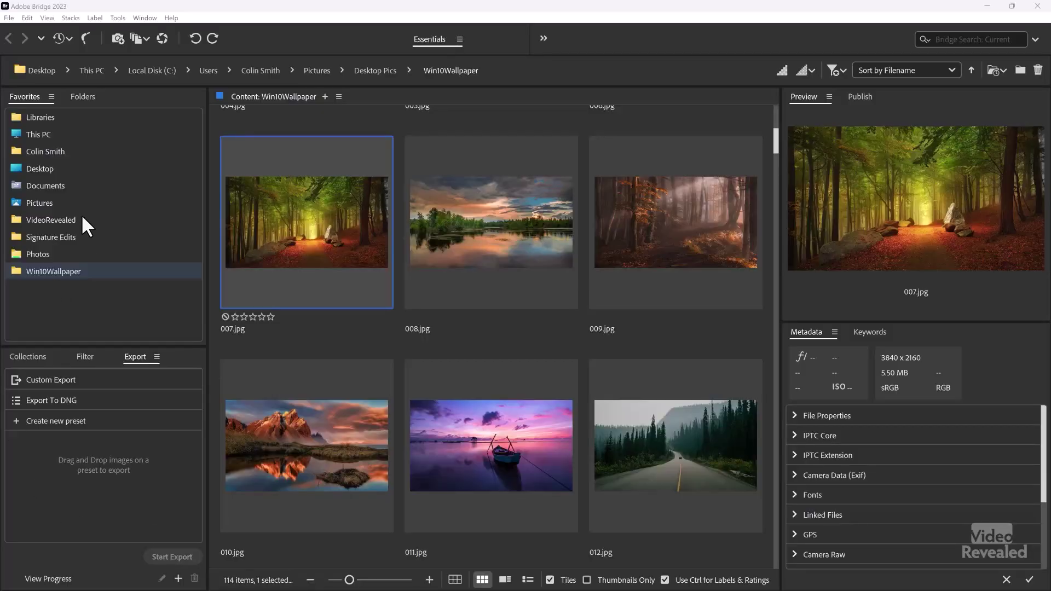
- Open the VideoRevealed folder with smaller thumbnails, eight per row, and look through its Graphics subfolder
click(77, 220)
drag(345, 568, 334, 582)
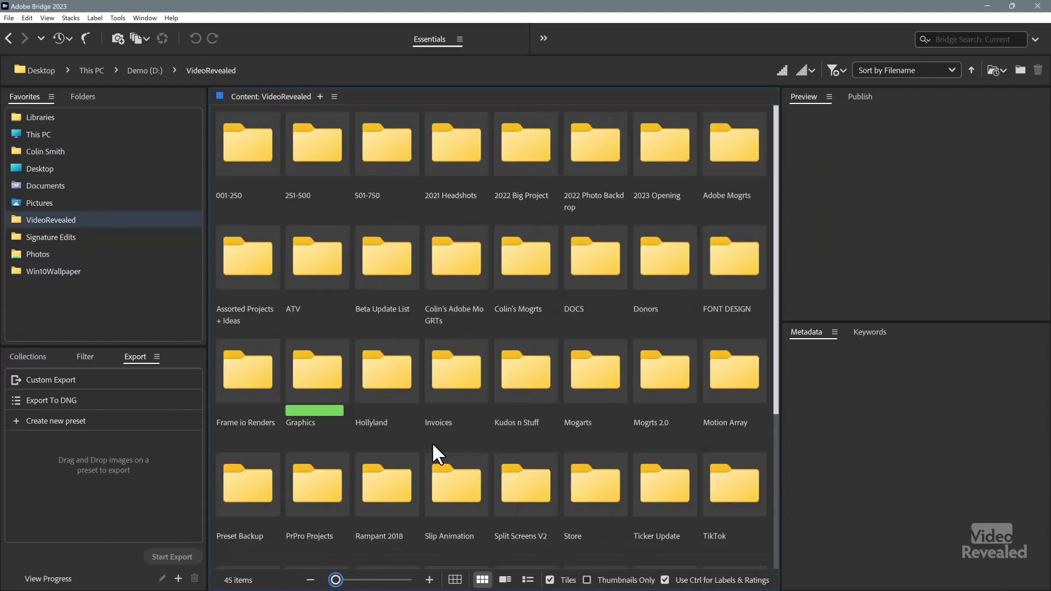
double_click(327, 382)
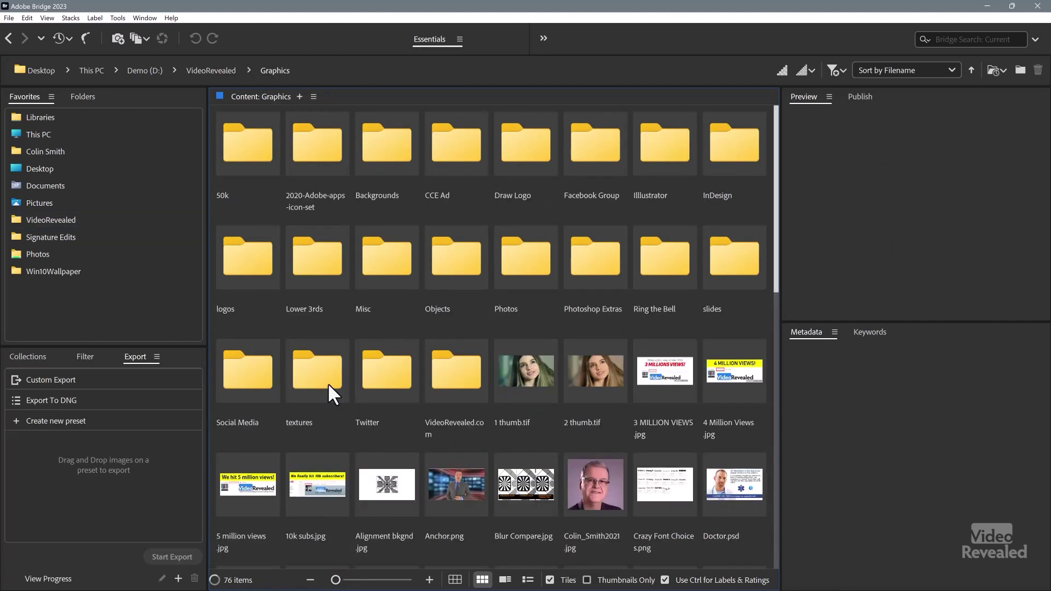
scroll(501, 300, down, 10)
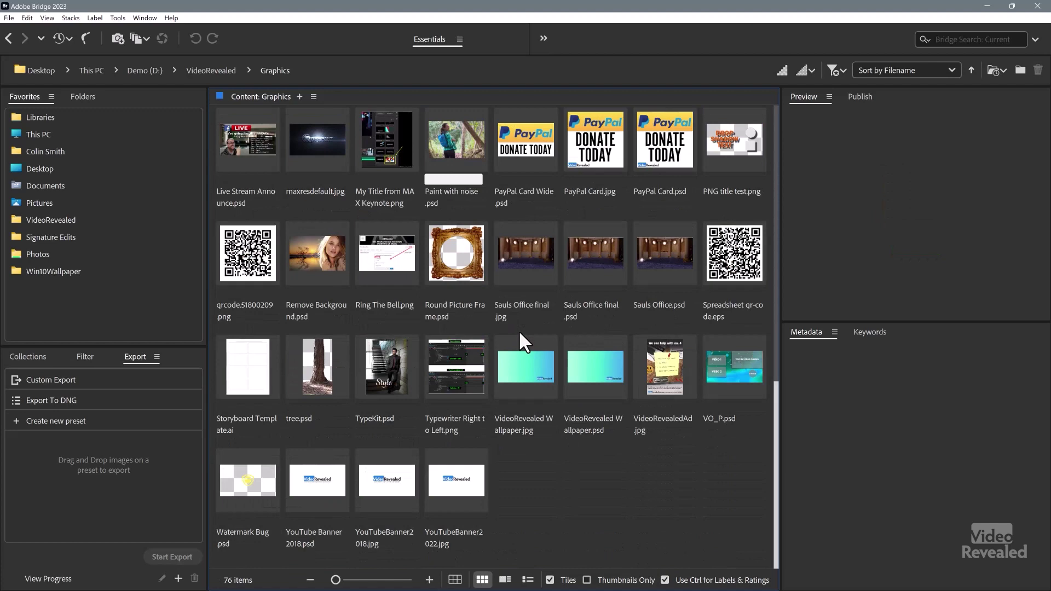
scroll(520, 333, up, 10)
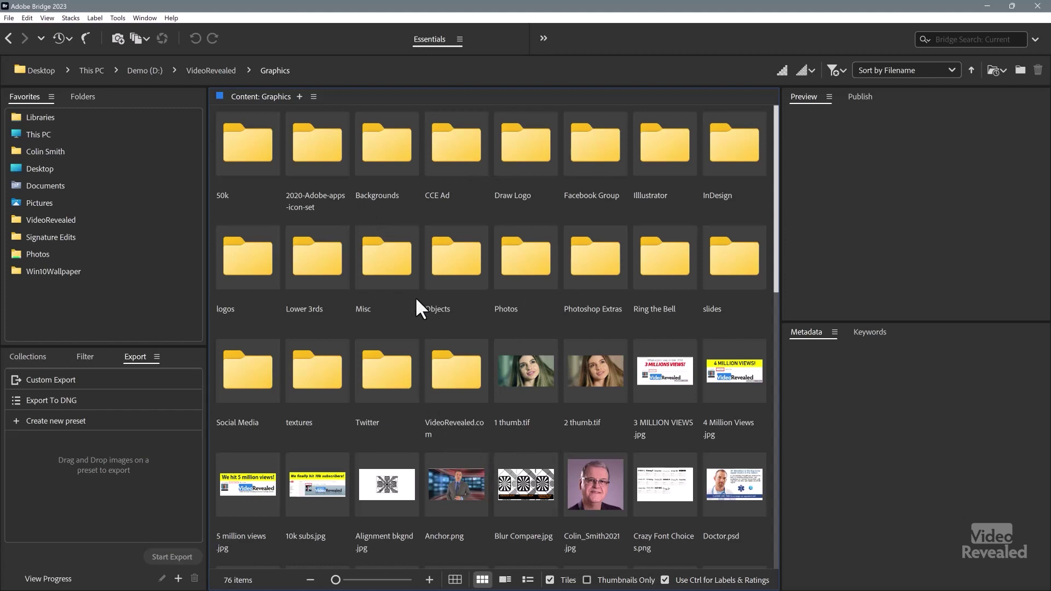
- Show the items from all subfolders of the Graphics folder together in the content panel
click(314, 94)
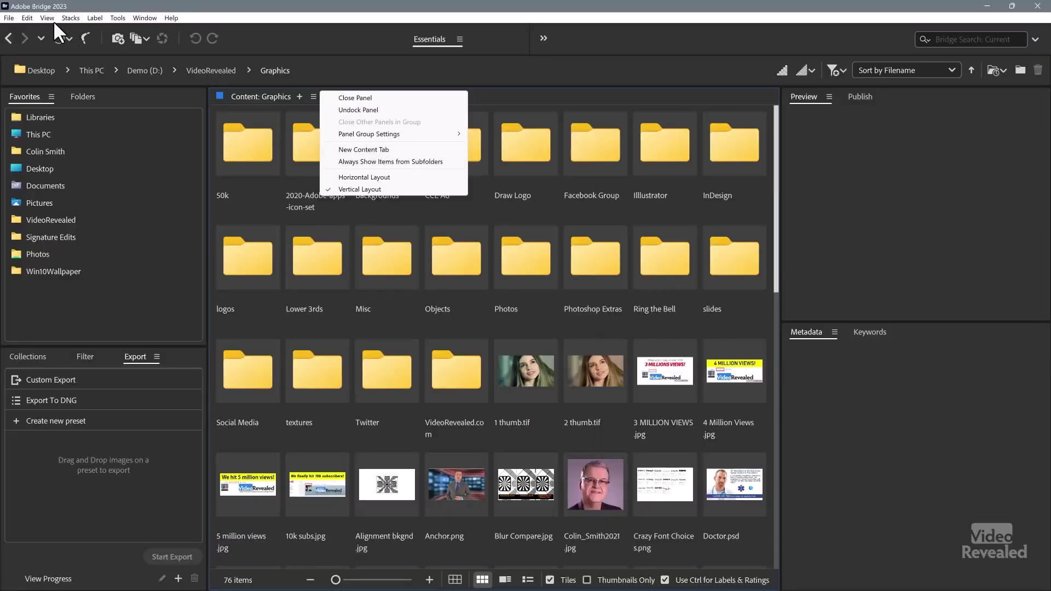
click(49, 19)
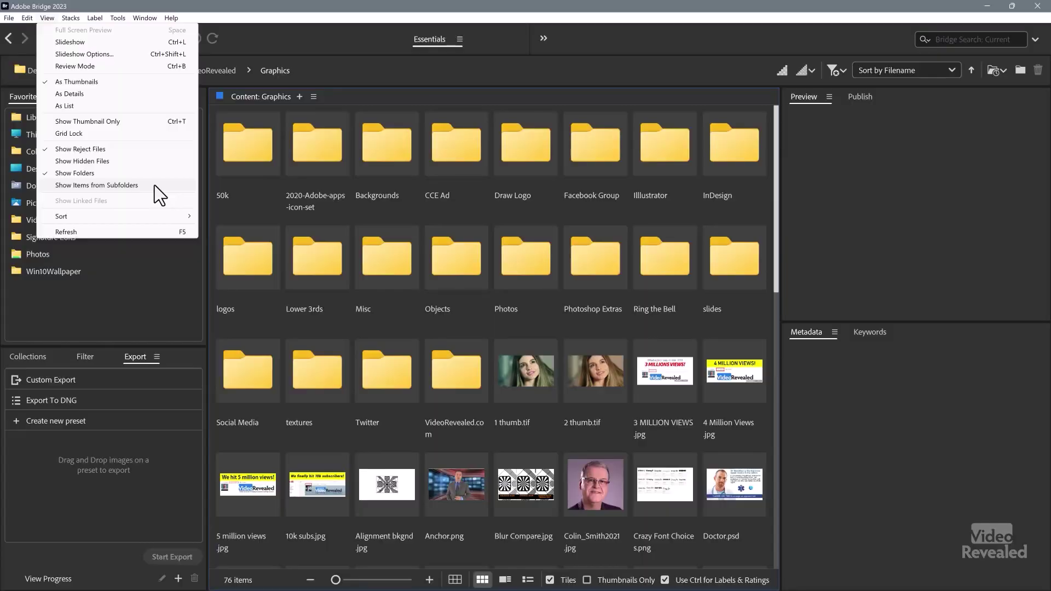
click(154, 186)
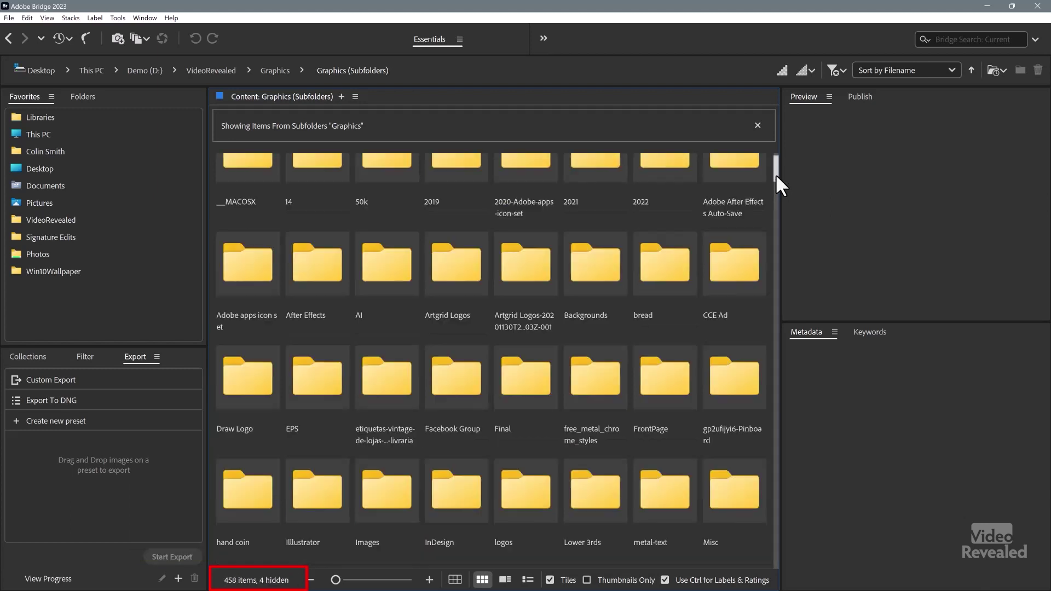
- Examine the combined Graphics subfolder listing through to its last files, and return to the folders near its beginning
scroll(775, 175, down, 10)
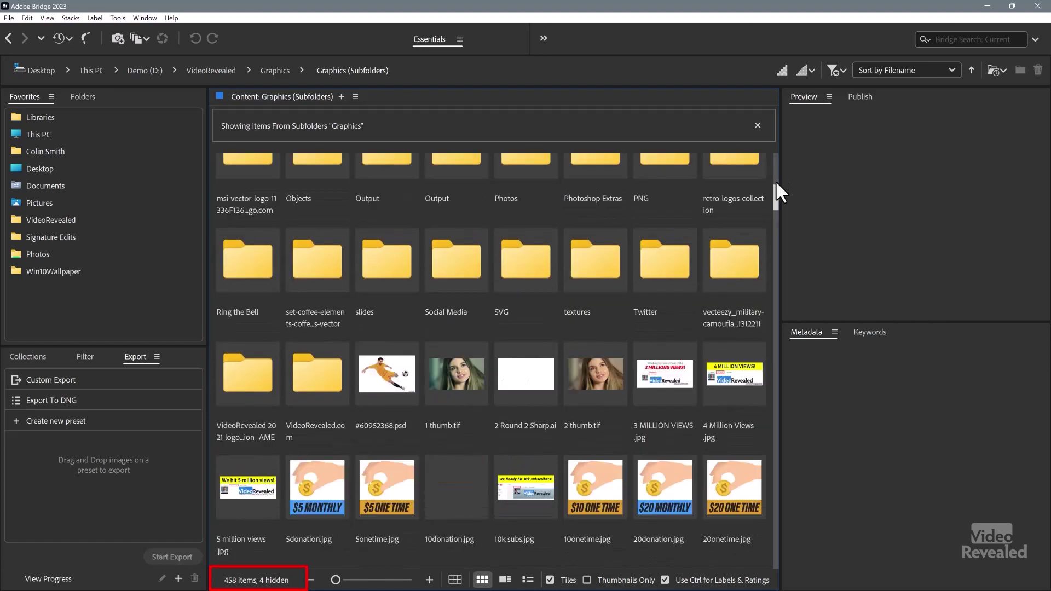
scroll(777, 187, down, 5)
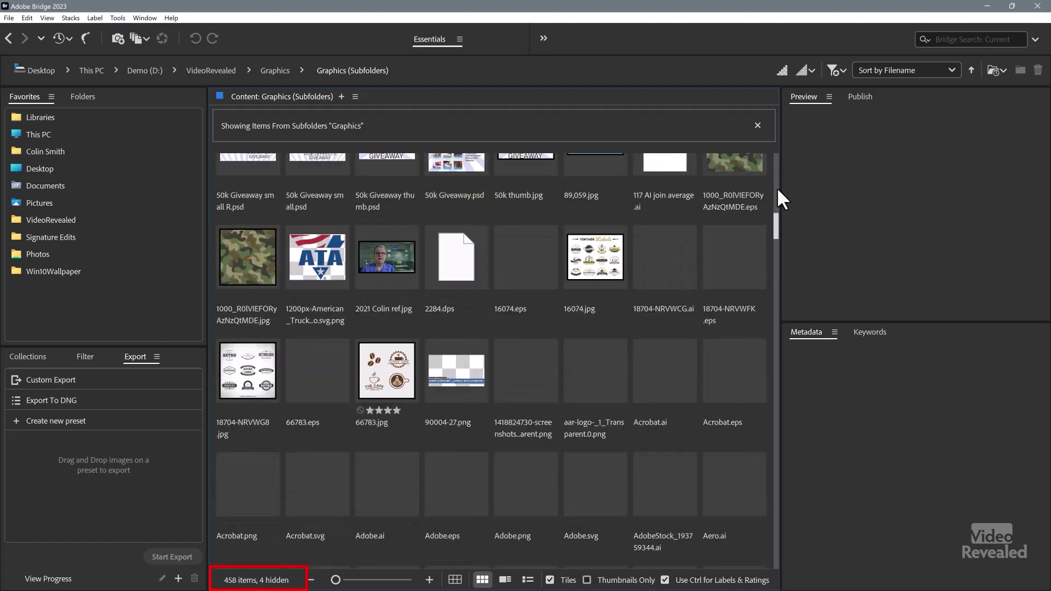
scroll(778, 195, down, 2)
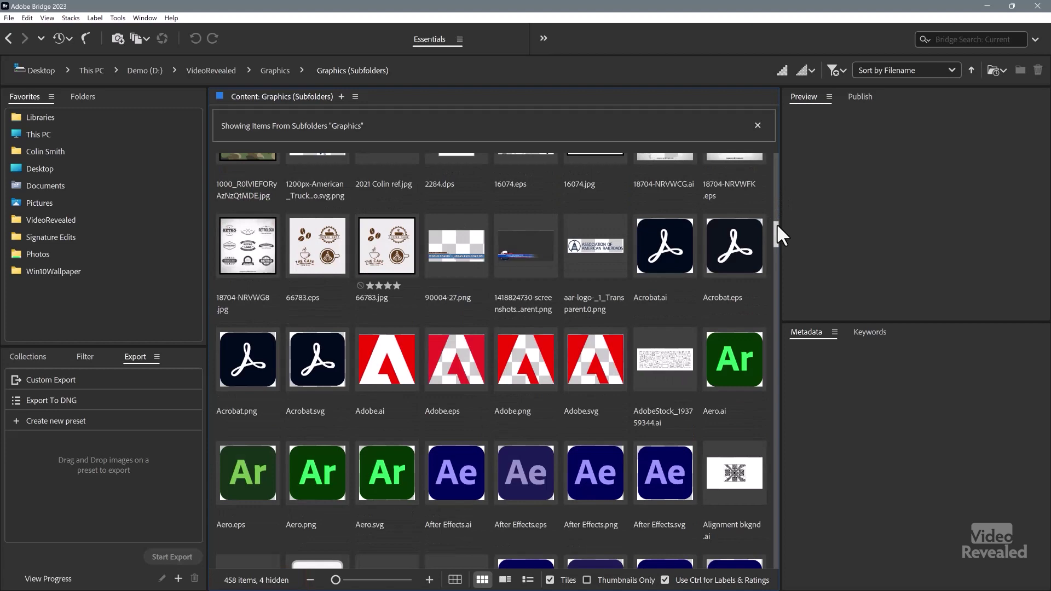
scroll(774, 226, down, 5)
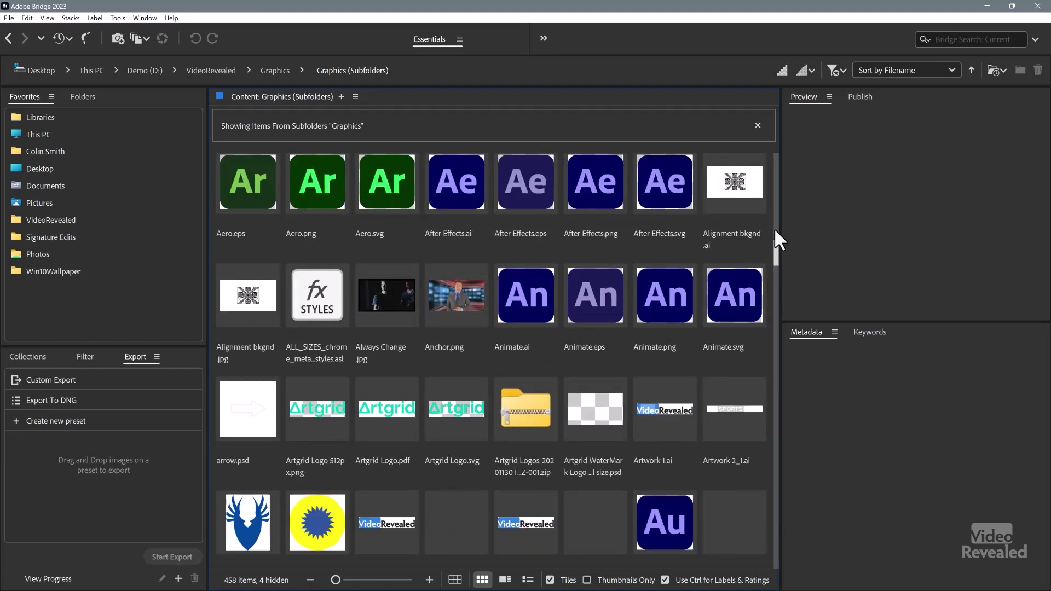
scroll(774, 228, down, 7)
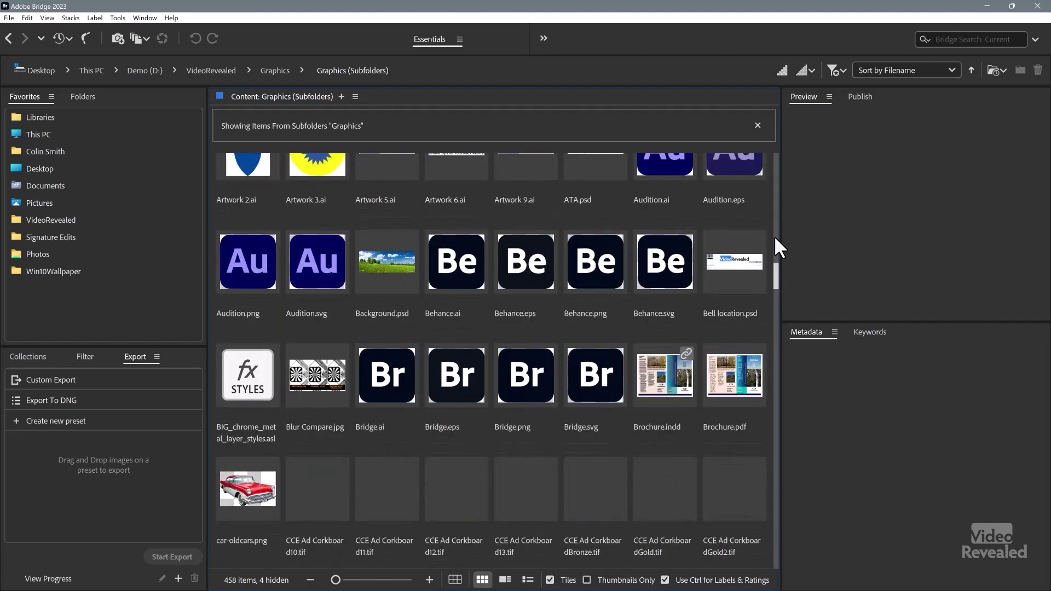
scroll(774, 237, down, 5)
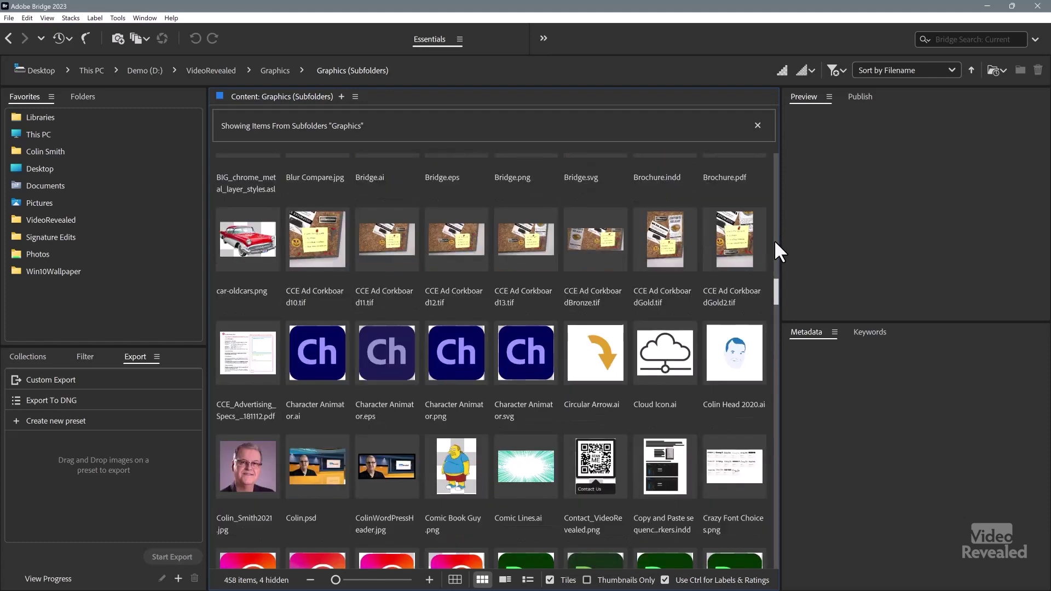
scroll(775, 242, down, 5)
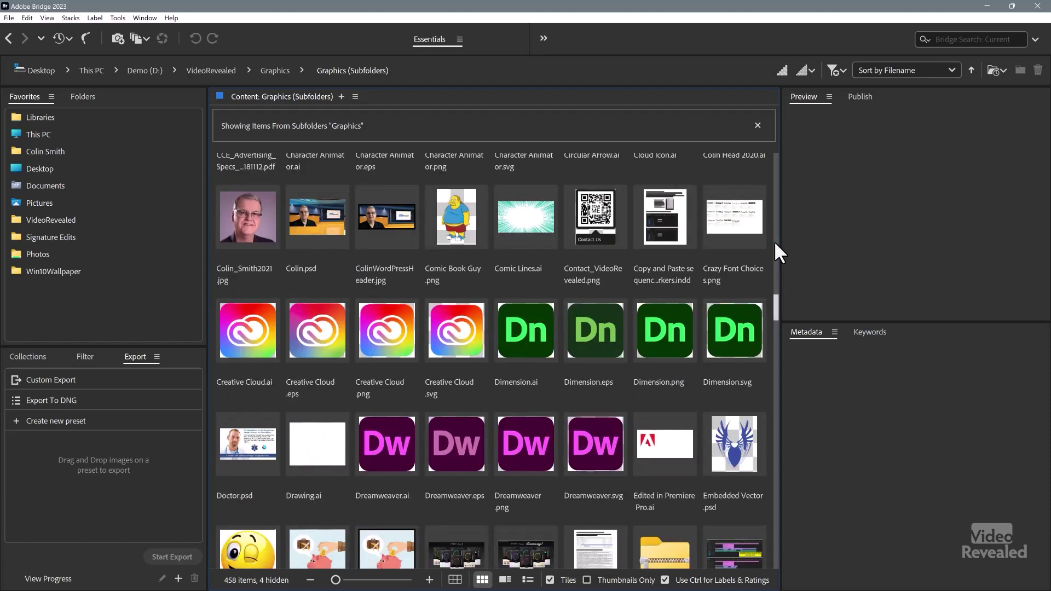
scroll(774, 241, down, 6)
scroll(775, 247, down, 6)
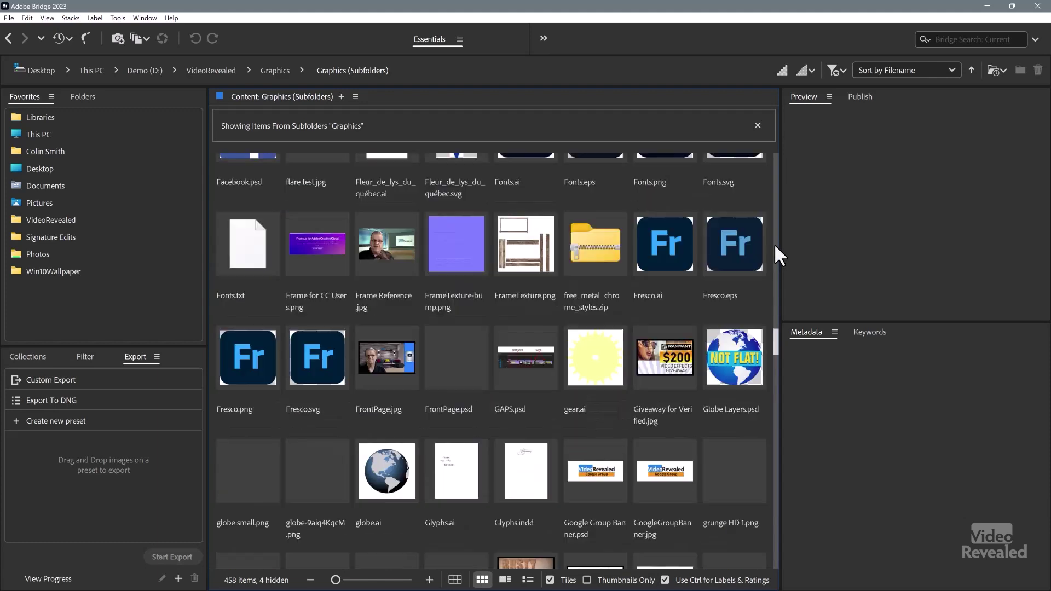
scroll(775, 247, down, 9)
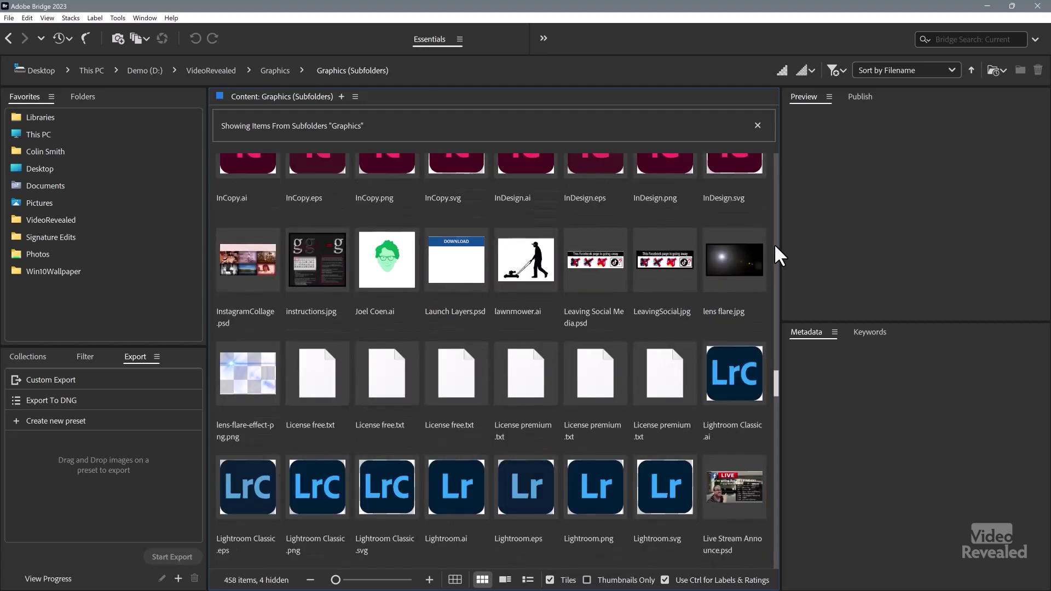
scroll(774, 244, down, 3)
scroll(778, 246, down, 3)
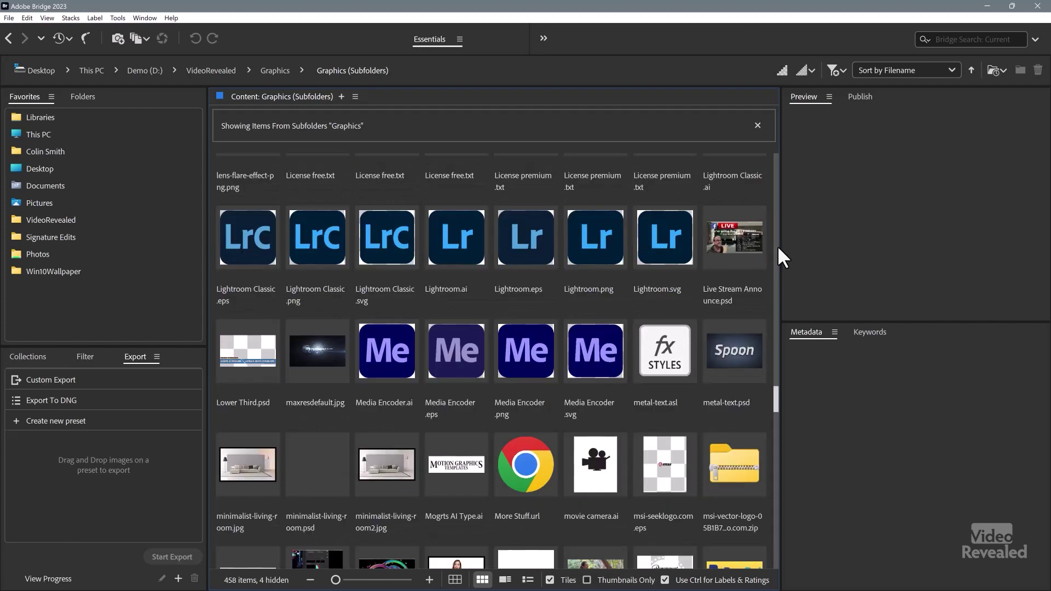
scroll(778, 247, down, 5)
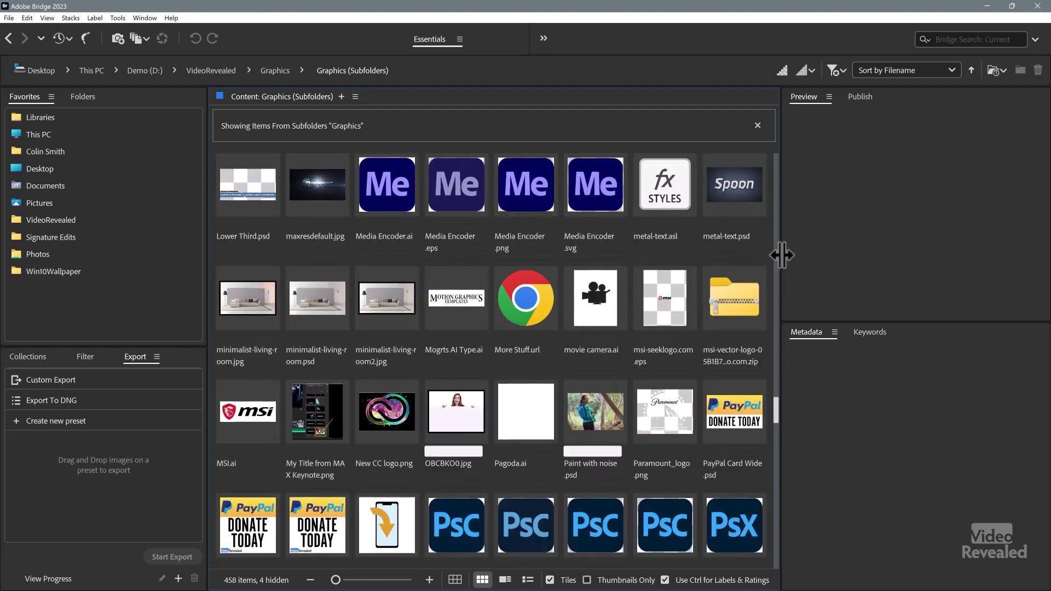
scroll(777, 264, down, 5)
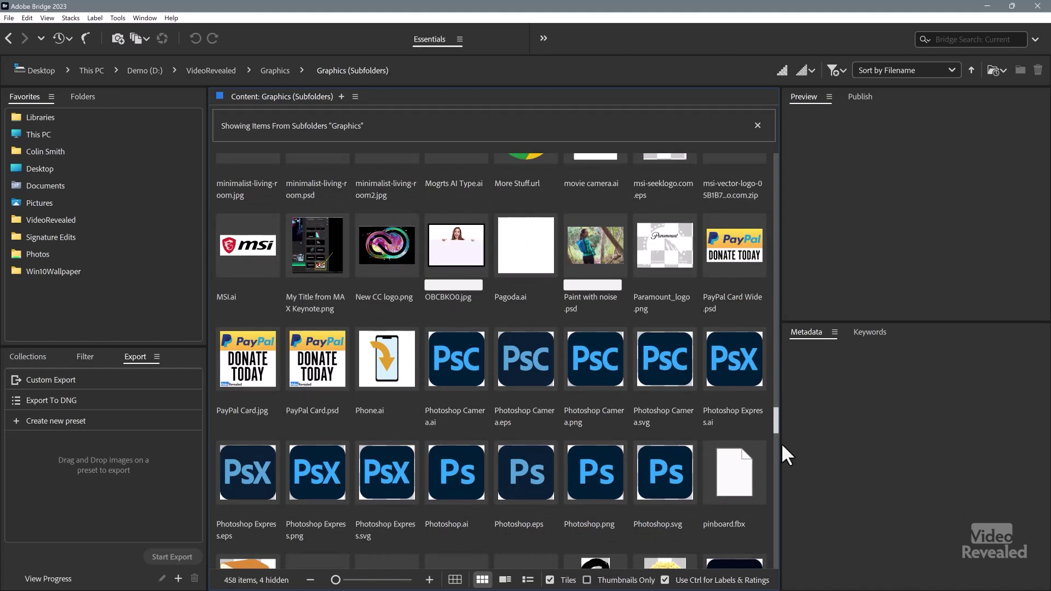
drag(777, 422, 771, 571)
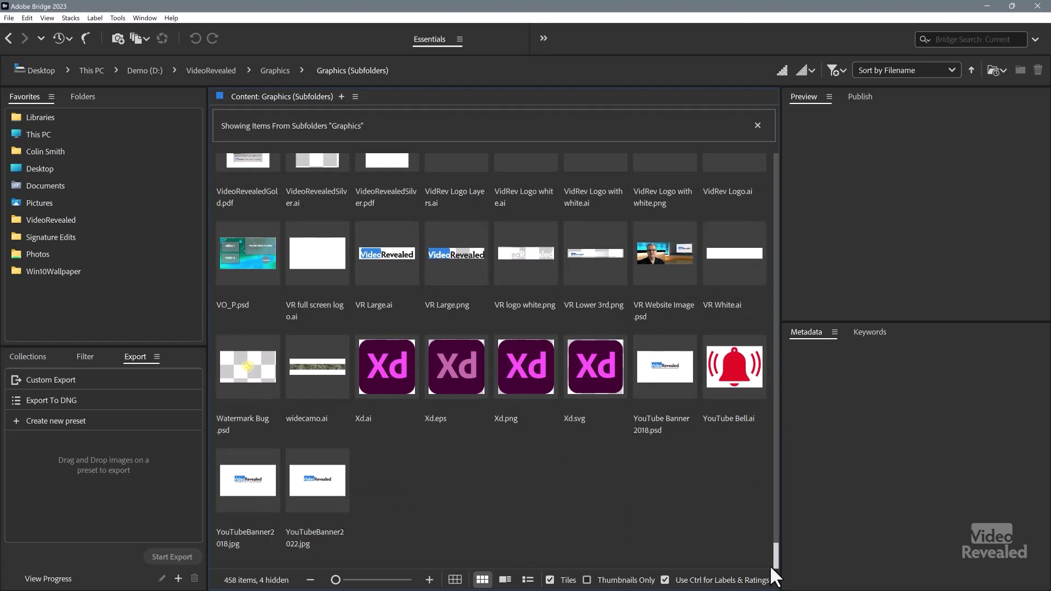
drag(769, 555, 769, 537)
drag(762, 391, 783, 175)
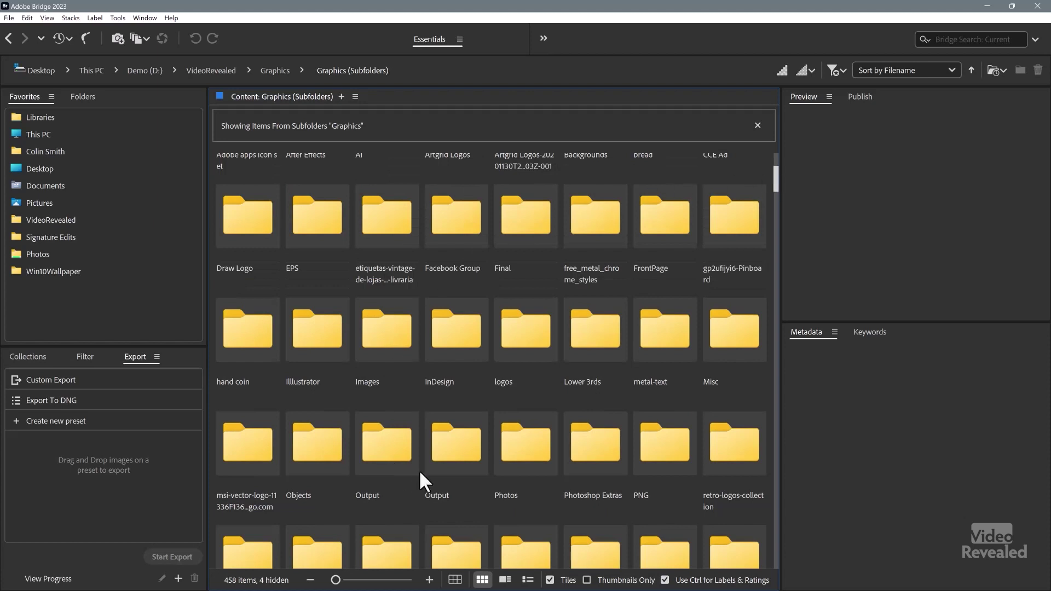
- Open the Images folder from the subfolder listing and go back up through VideoRevealed.com to the Graphics folder
double_click(383, 334)
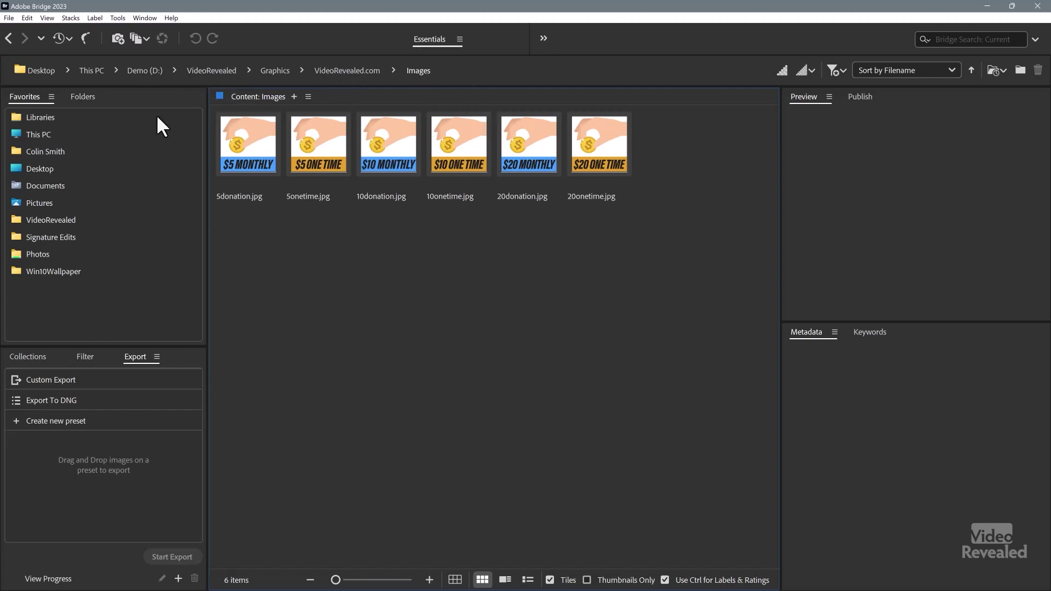
click(359, 73)
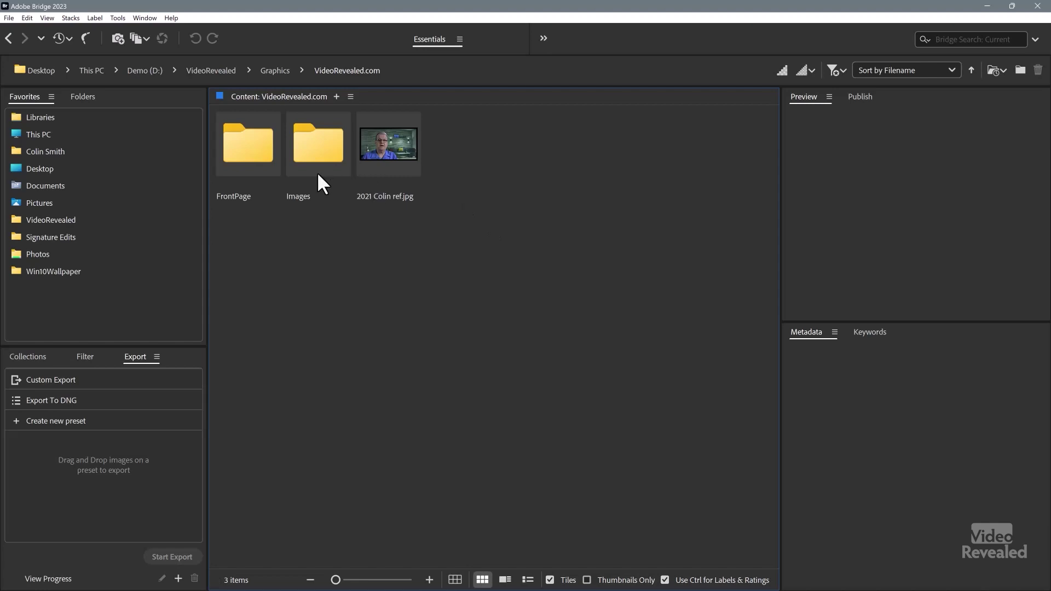
click(276, 72)
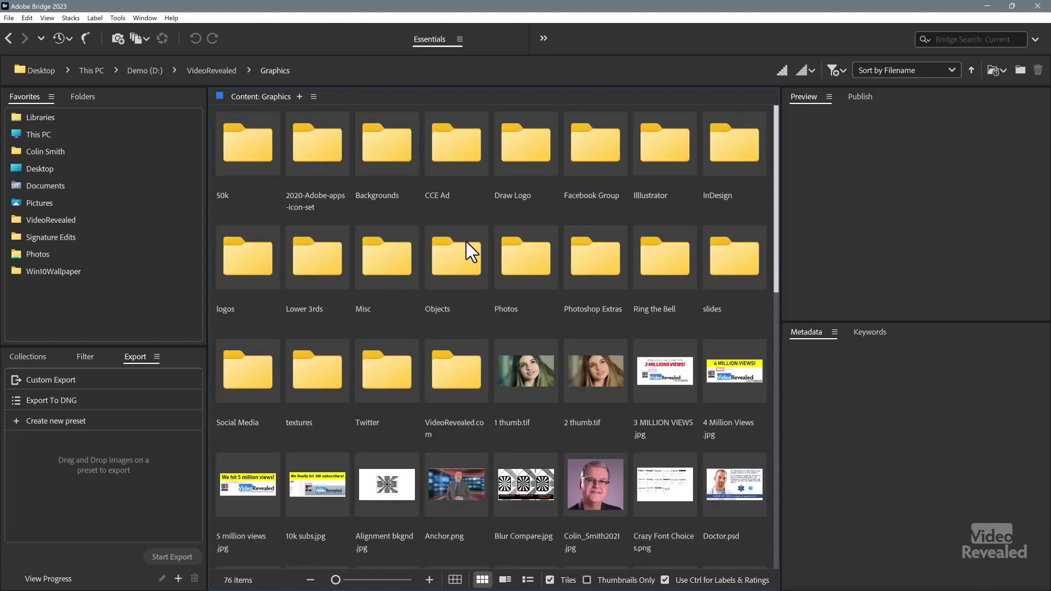
- Look through the Graphics folder's own contents and open the content panel's options
scroll(464, 242, down, 10)
scroll(490, 258, up, 10)
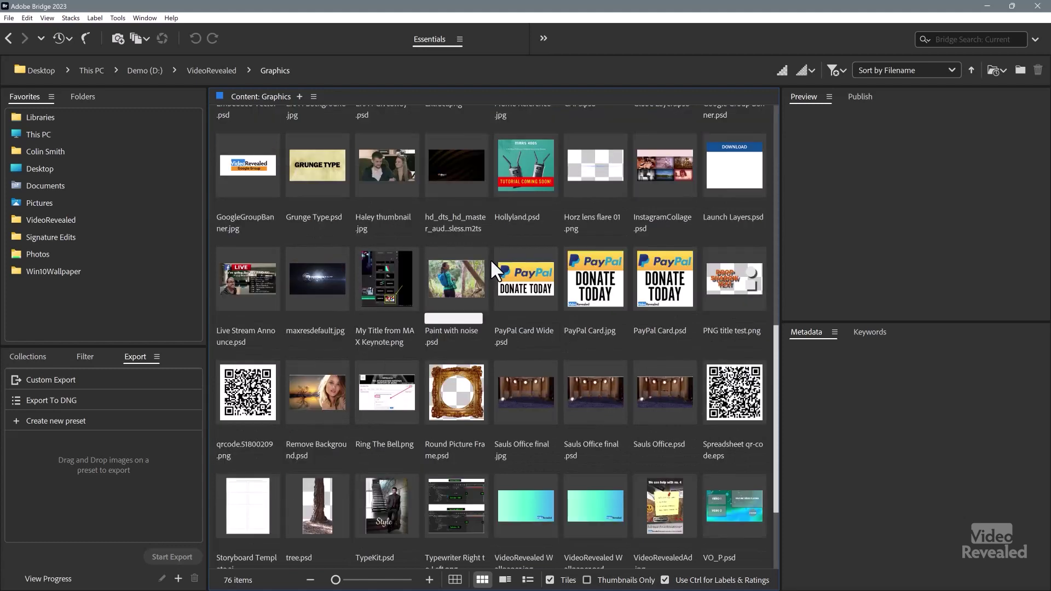
click(314, 96)
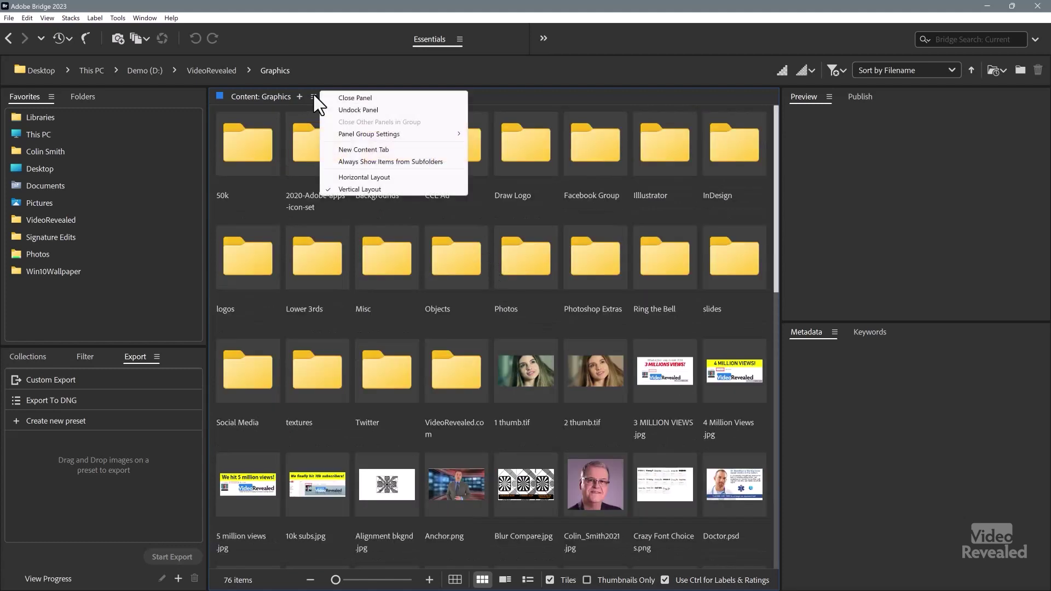